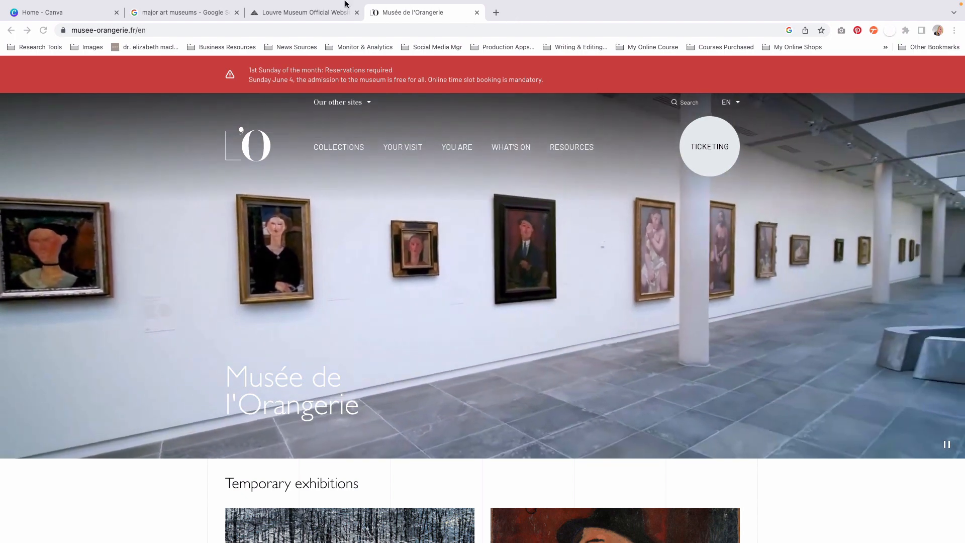
# Step: Examine the site icons beside the listings in the Google search results for major art museums
pyautogui.click(205, 13)
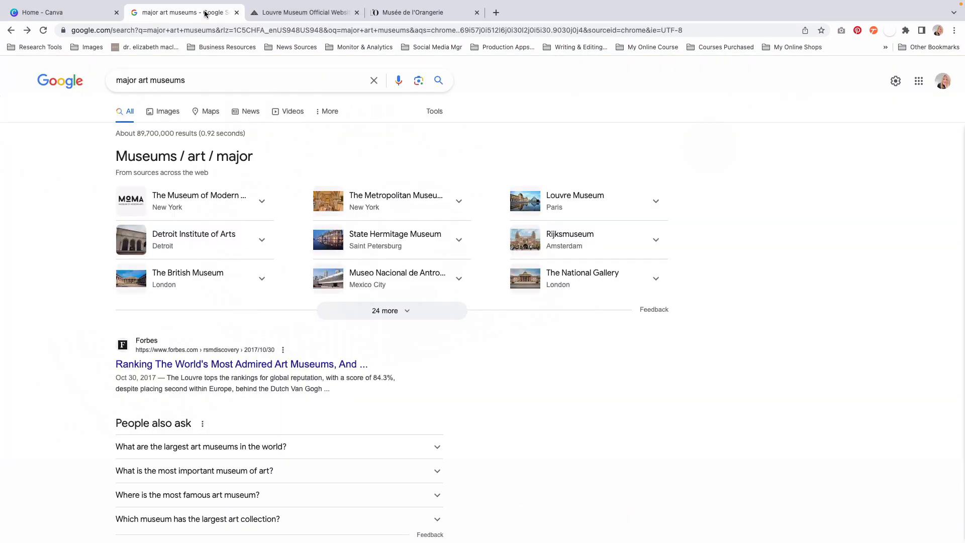
pyautogui.scroll(-5, 251, 230)
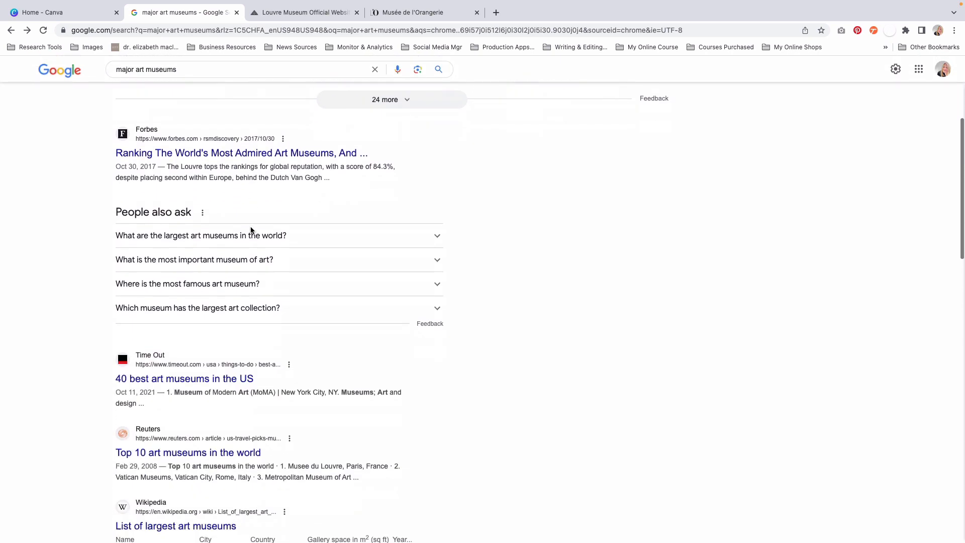
pyautogui.scroll(-5, 251, 229)
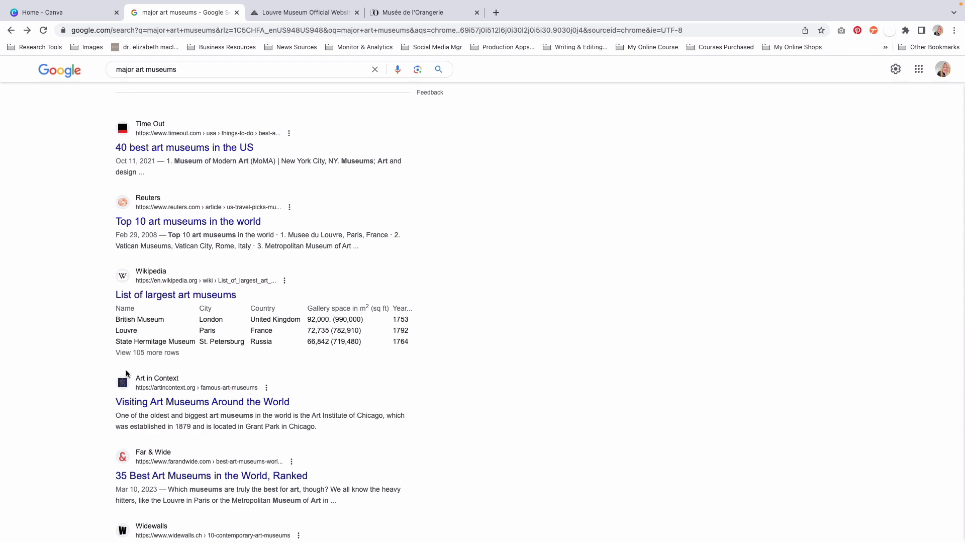
pyautogui.scroll(-2, 127, 373)
pyautogui.scroll(-5, 125, 370)
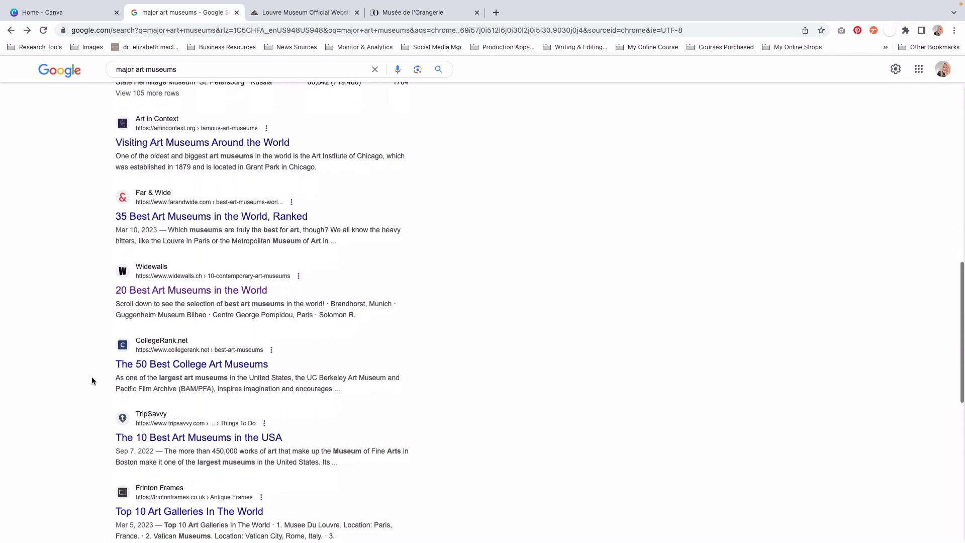
pyautogui.scroll(3, 65, 301)
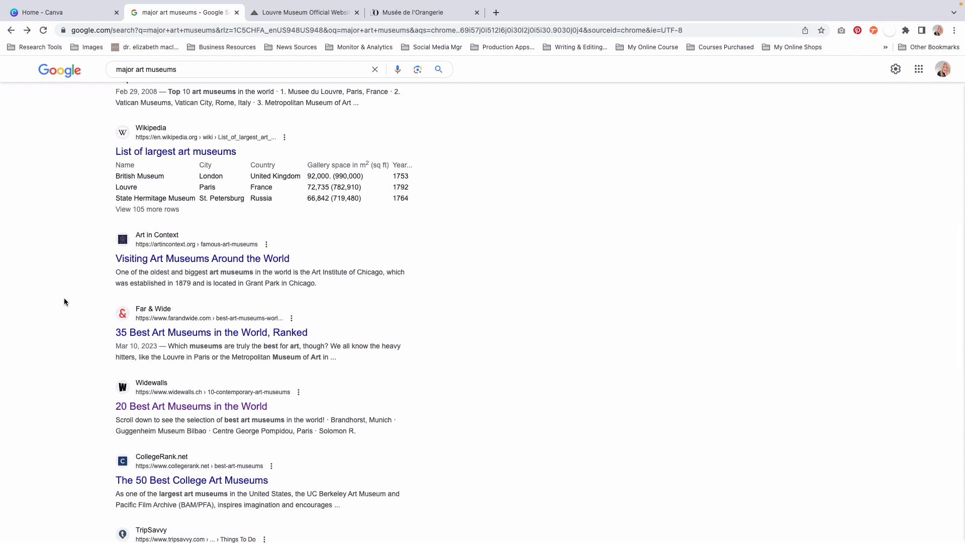
pyautogui.scroll(1, 64, 301)
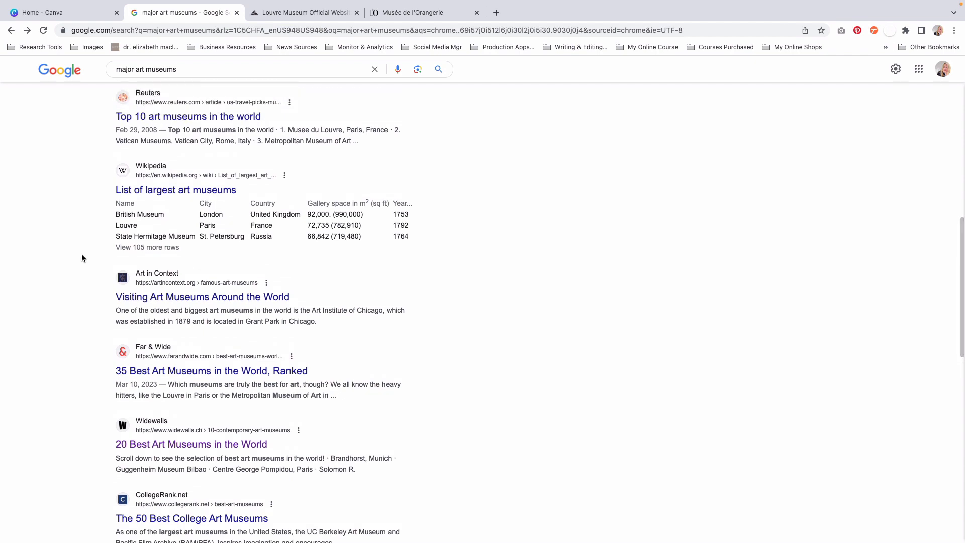
pyautogui.scroll(1, 82, 234)
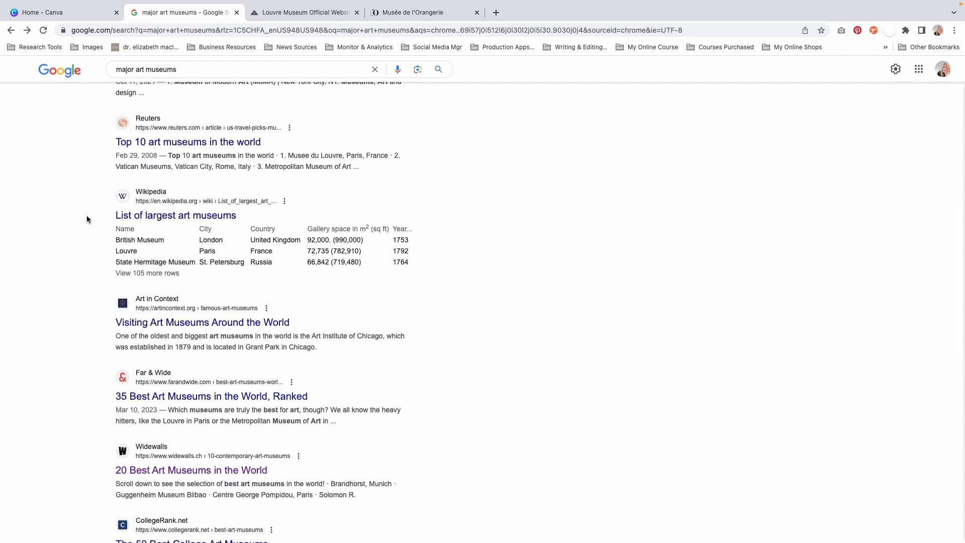
pyautogui.scroll(-1, 86, 219)
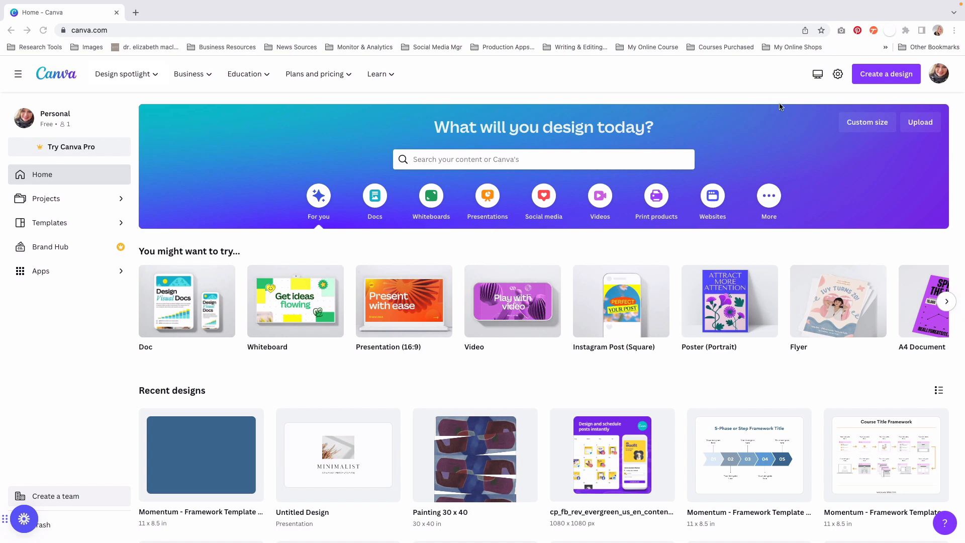
# Step: Create a new custom-size design 300 px wide and 300 px high
pyautogui.click(871, 124)
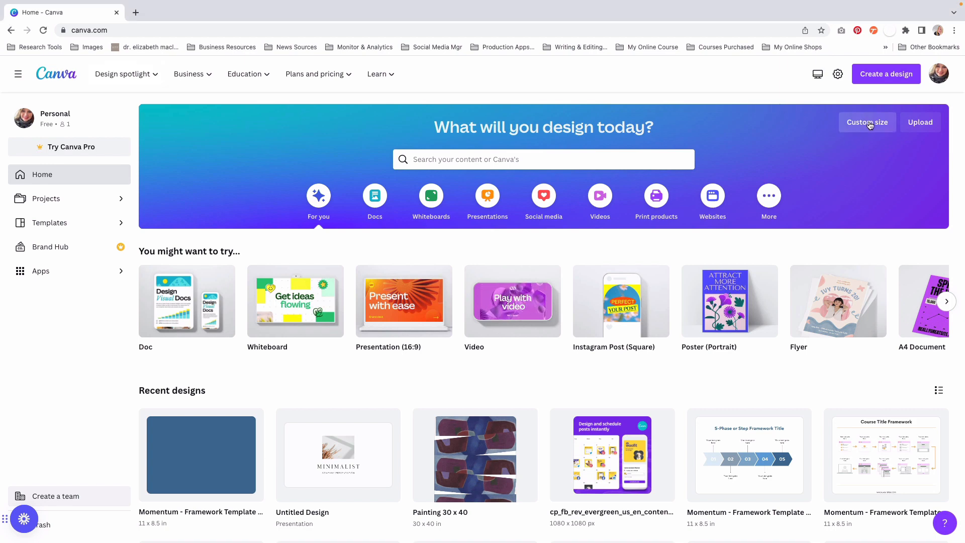
pyautogui.click(871, 124)
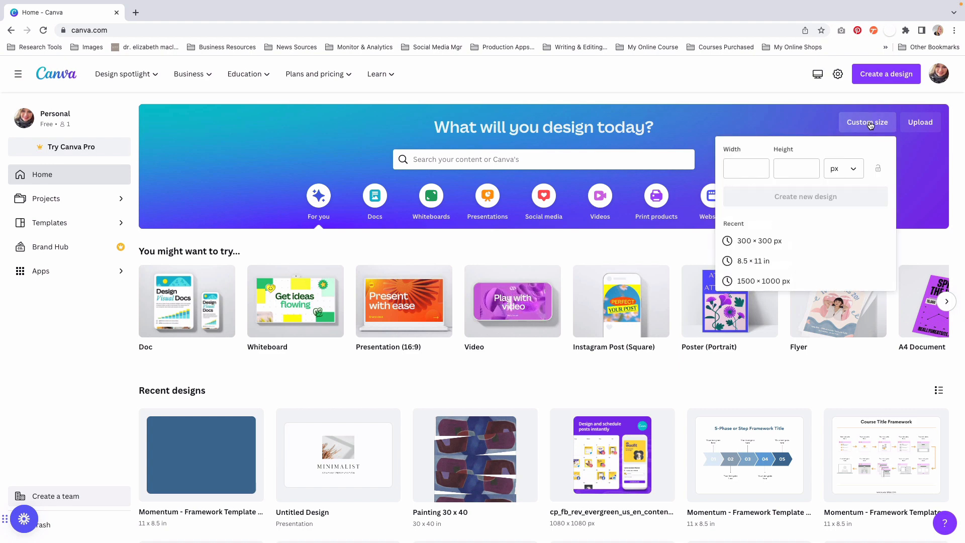
pyautogui.click(740, 167)
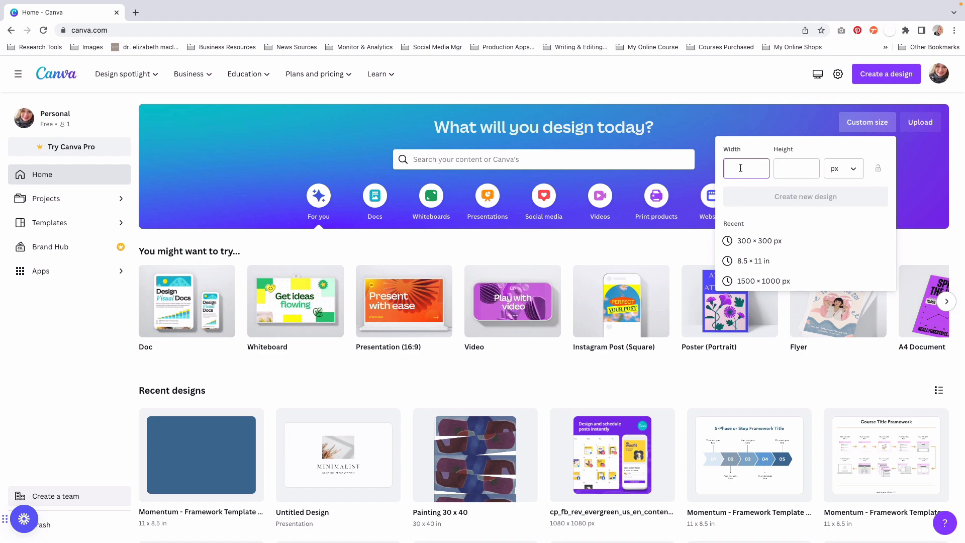
pyautogui.write('300')
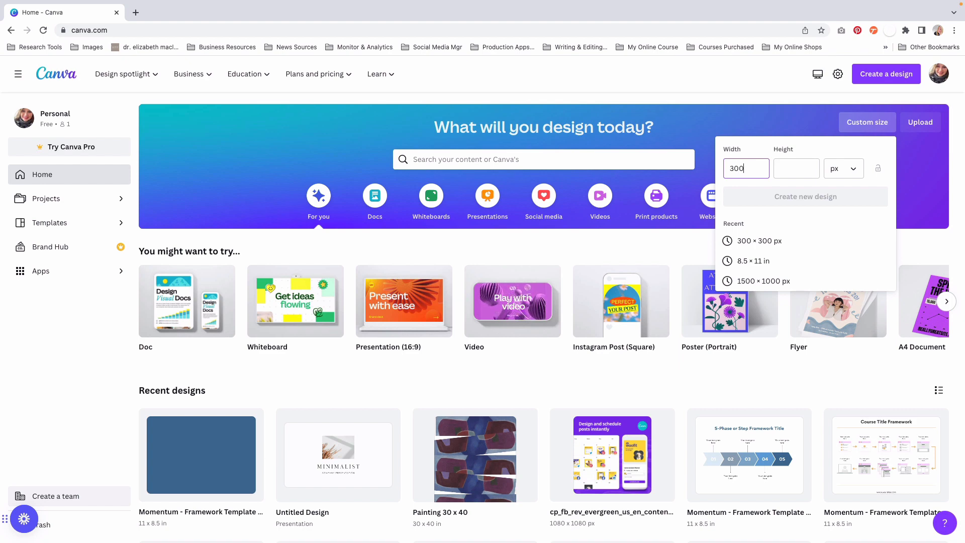
pyautogui.click(786, 164)
pyautogui.write('300')
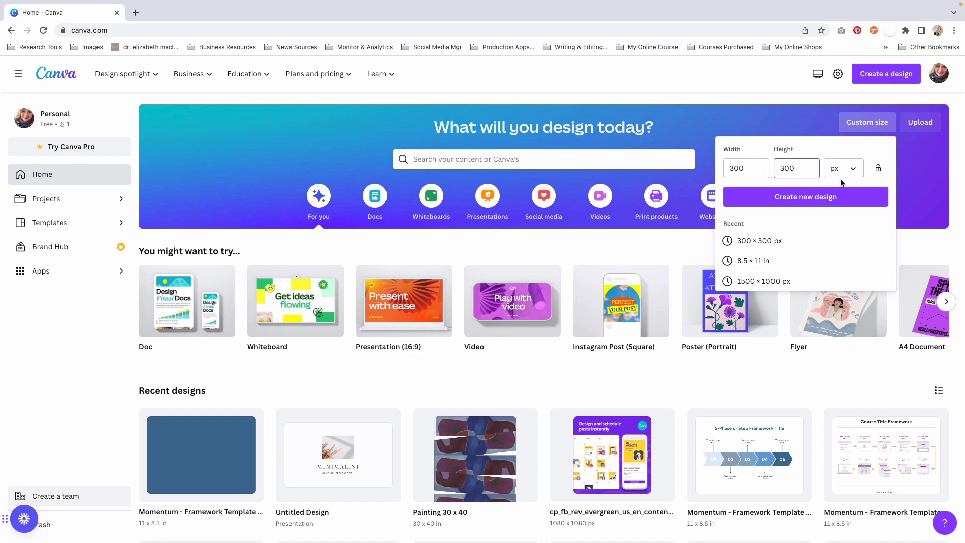
pyautogui.click(801, 199)
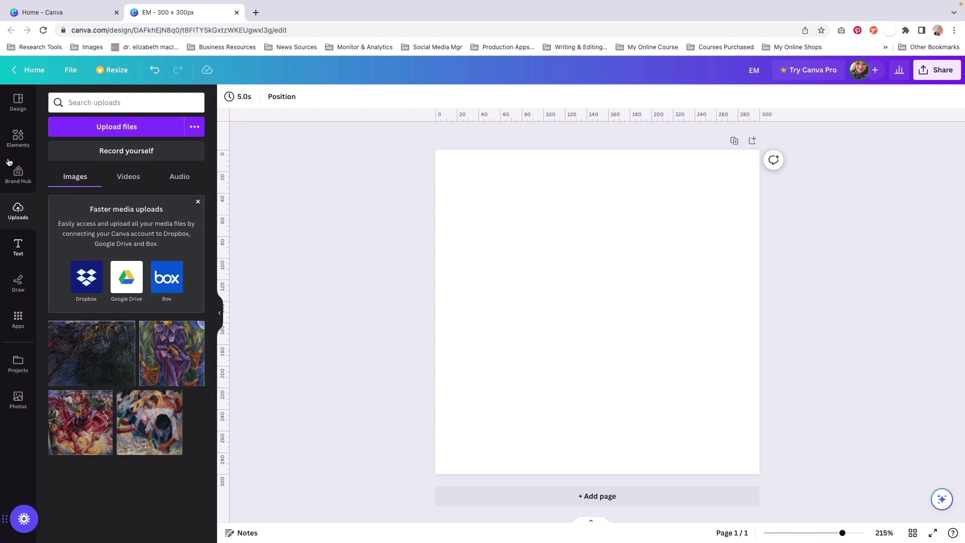
# Step: Upload EM Logo 1800 x 1800 px.png from Downloads and place it on the page
pyautogui.moveTo(106, 4)
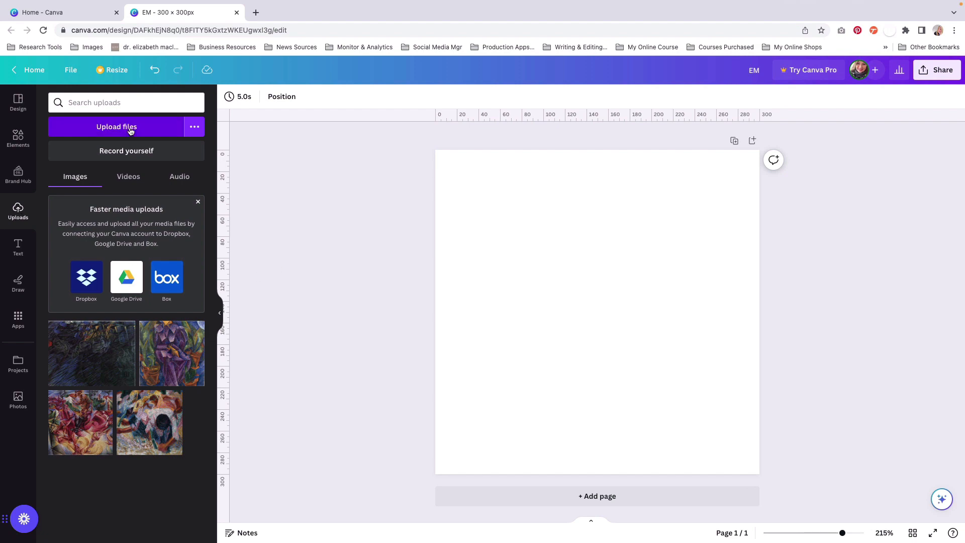
pyautogui.click(130, 131)
pyautogui.click(279, 223)
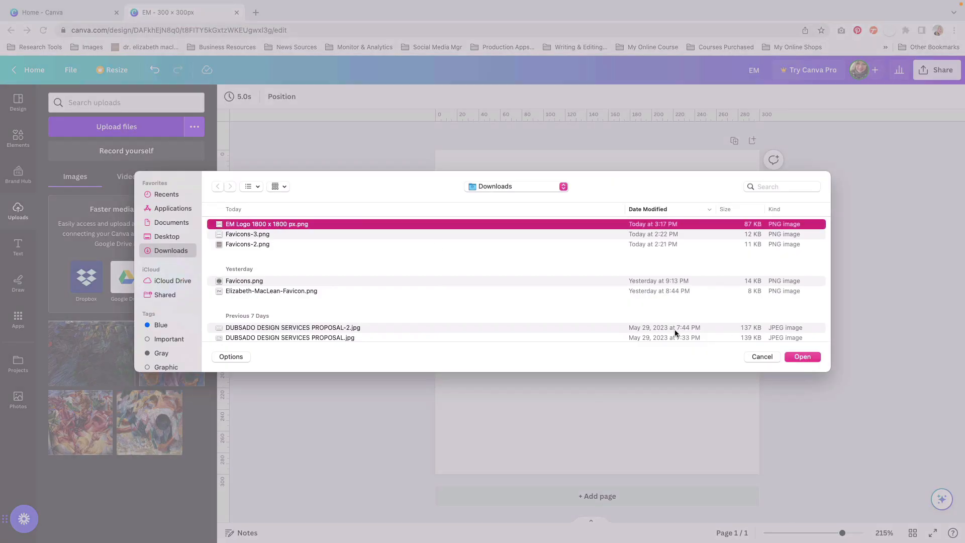
pyautogui.click(802, 356)
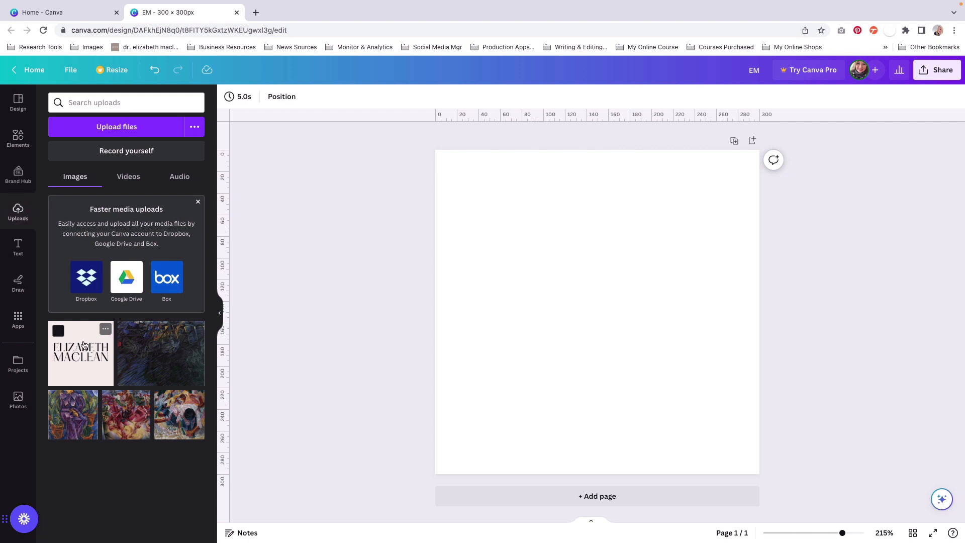
pyautogui.click(79, 354)
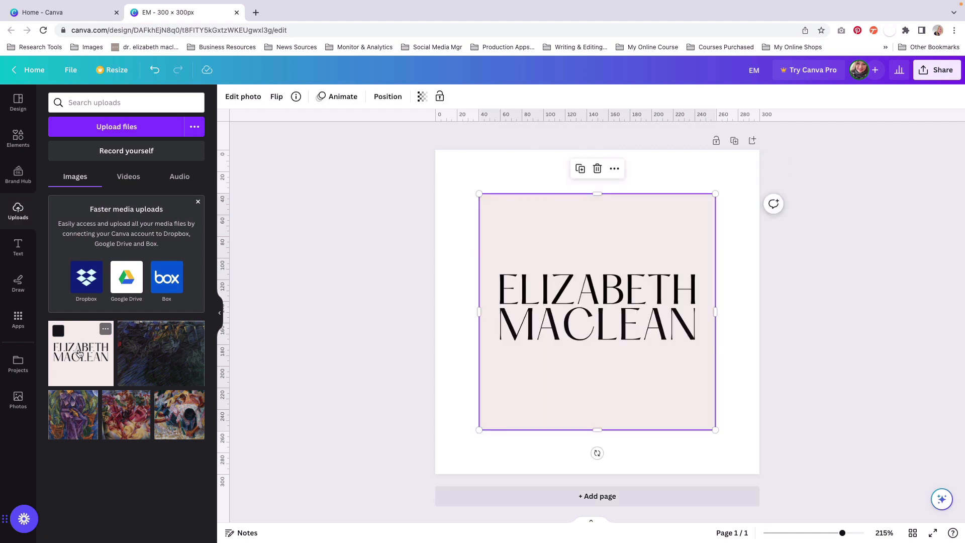
# Step: Align the logo image with the page's top-left corner and scale it to fill the whole 300 × 300 px page
pyautogui.moveTo(529, 234); pyautogui.dragTo(486, 195)
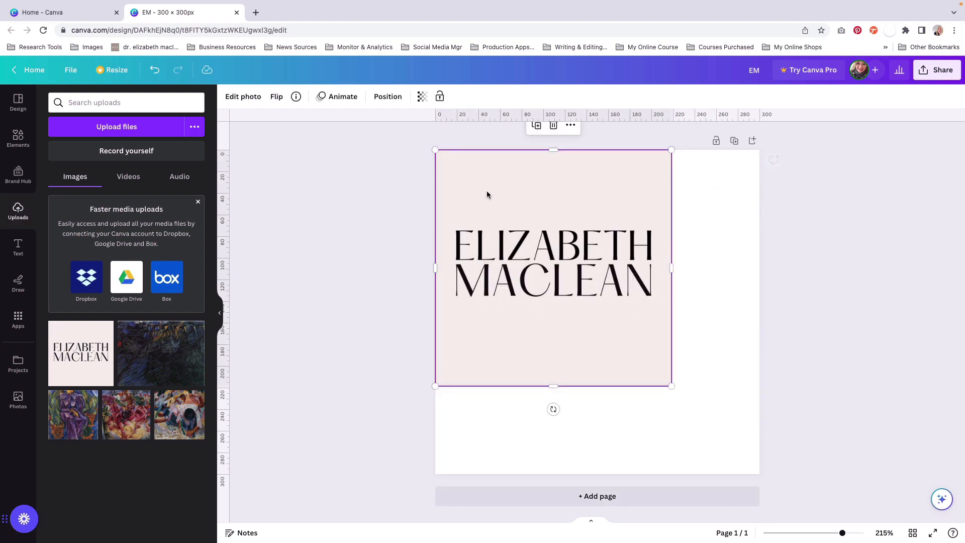
pyautogui.moveTo(672, 386); pyautogui.dragTo(762, 475)
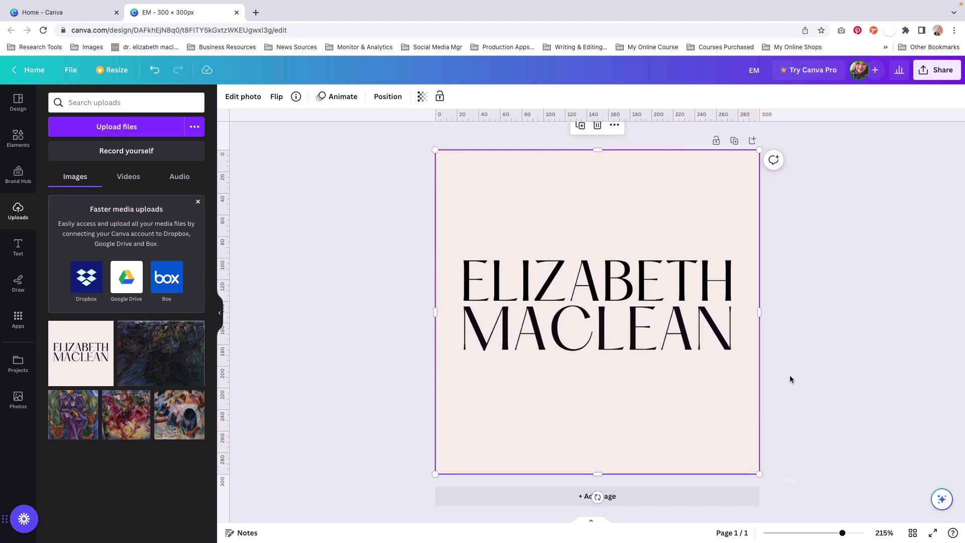
pyautogui.click(786, 211)
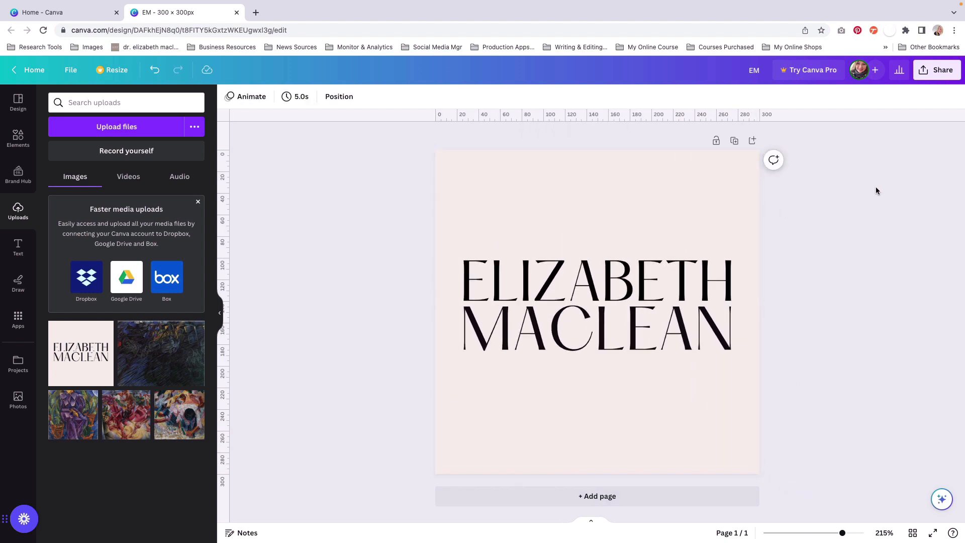
# Step: Download the logo design as a PNG at 300 × 300 px
pyautogui.click(924, 73)
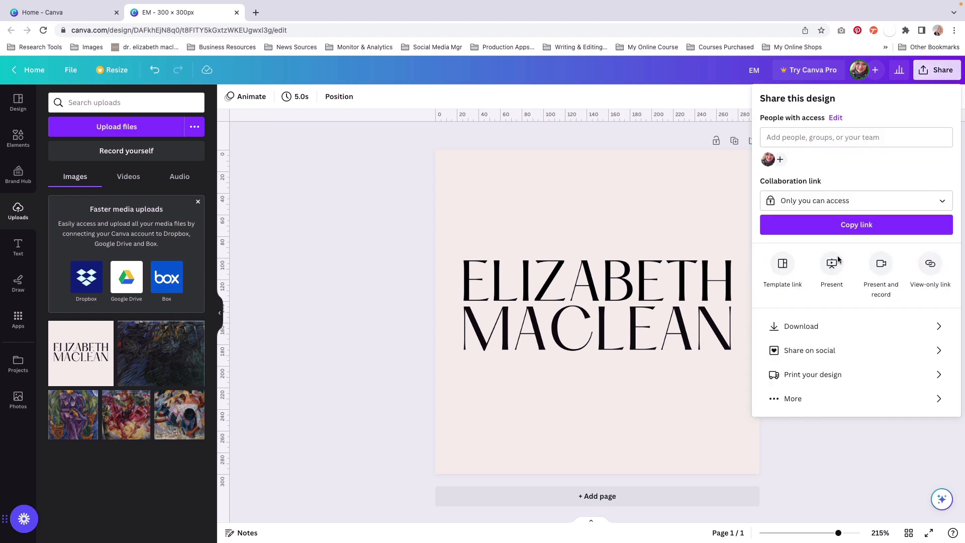
pyautogui.click(794, 328)
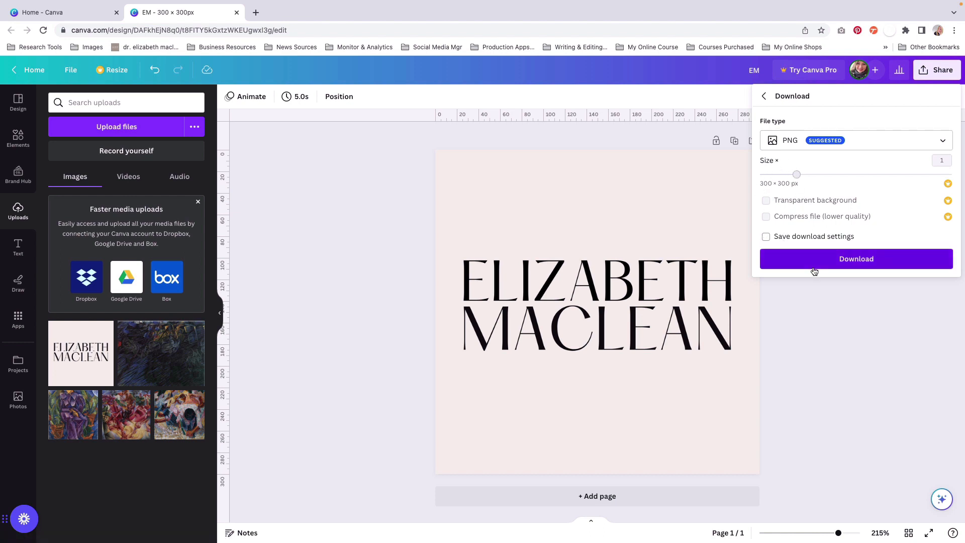
pyautogui.click(844, 261)
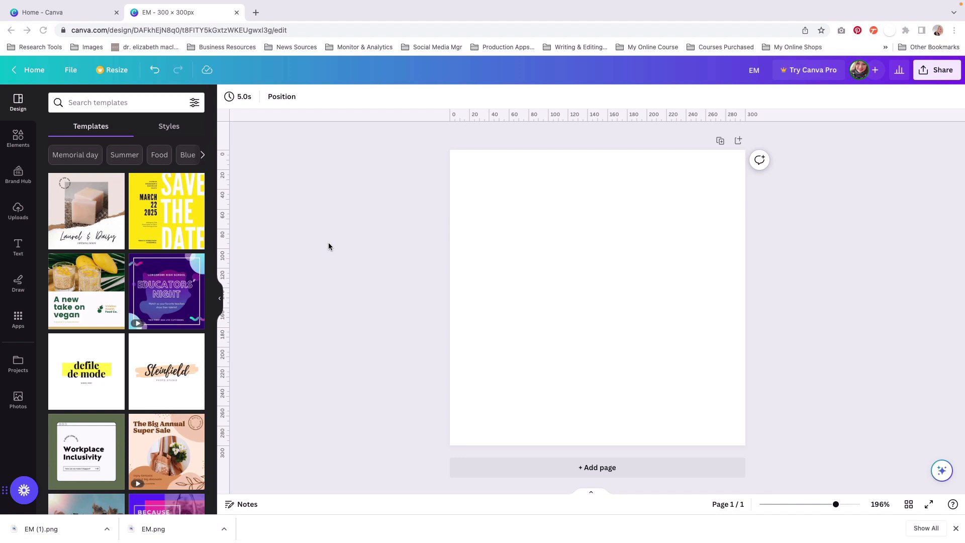
# Step: Add a heading to the blank page and replace its text with AR
pyautogui.click(17, 246)
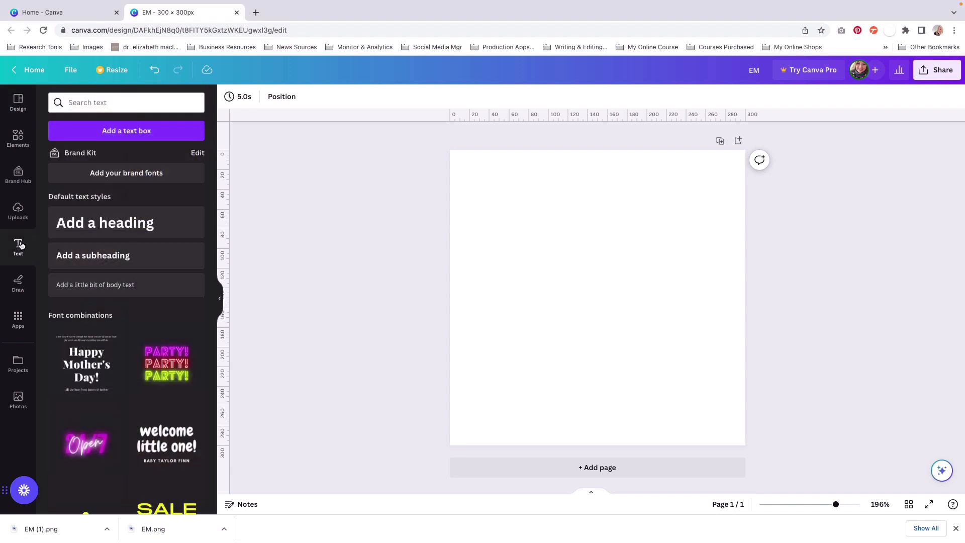
pyautogui.click(117, 232)
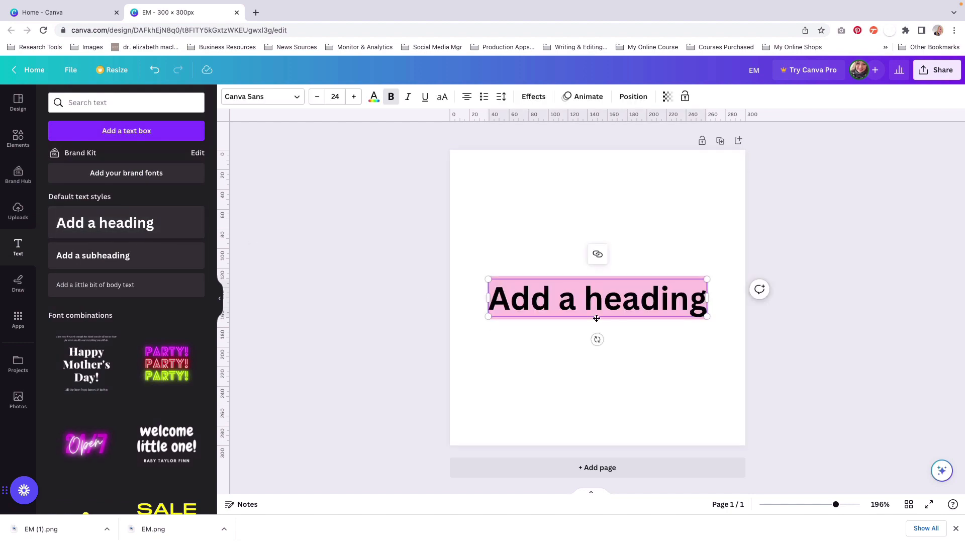
pyautogui.tripleClick(520, 304)
pyautogui.write('AR')
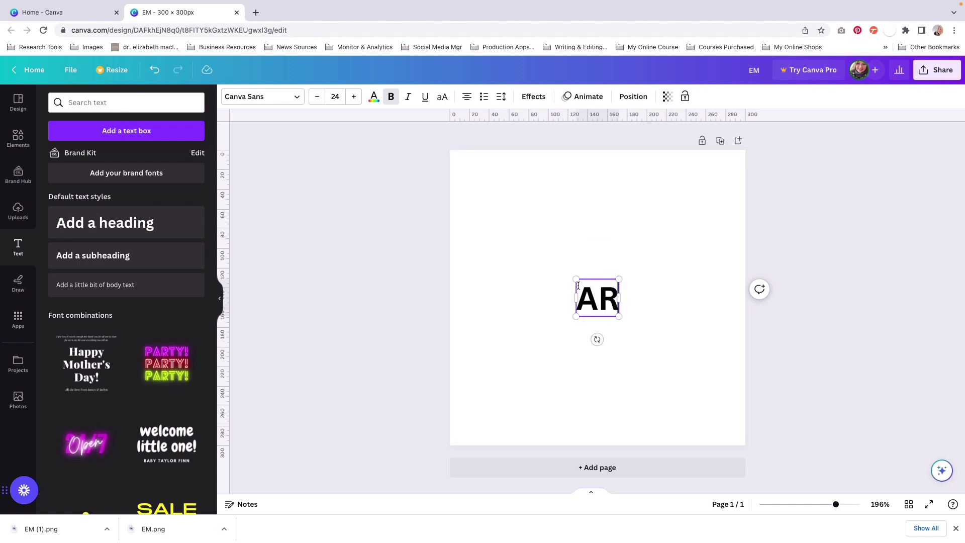
# Step: Enlarge the AR heading to font size 135, about 246 × 212 px, and move it near the page's centre
pyautogui.moveTo(576, 280); pyautogui.dragTo(487, 201)
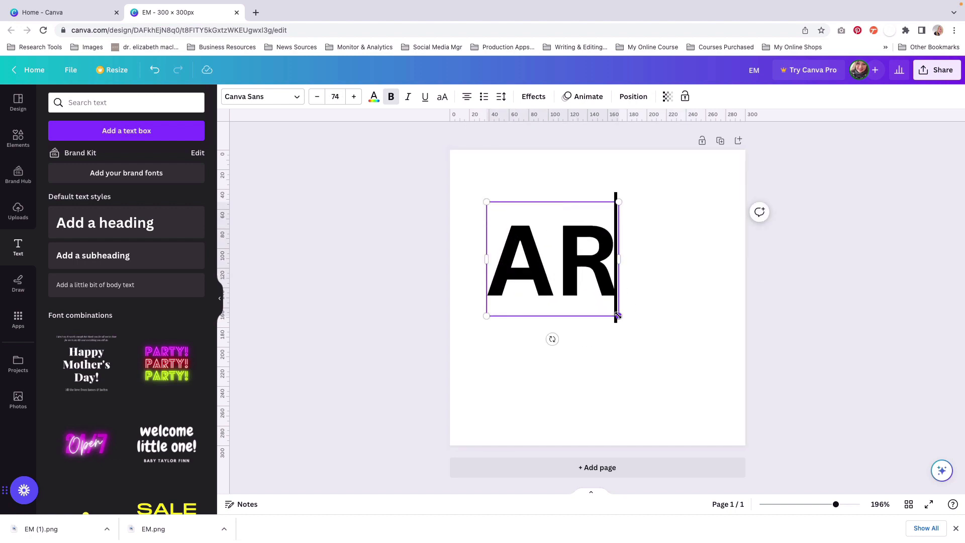
pyautogui.moveTo(618, 316); pyautogui.dragTo(705, 405)
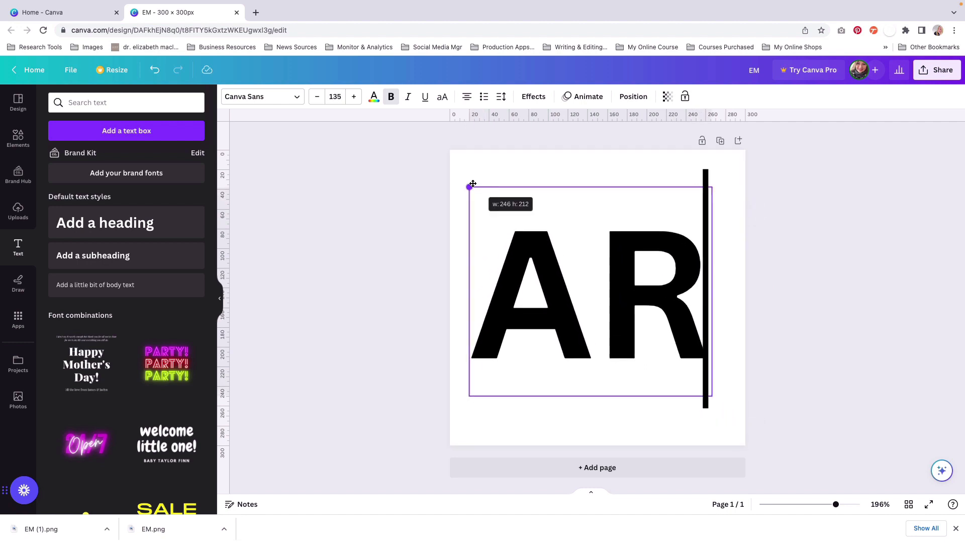
pyautogui.moveTo(472, 184); pyautogui.dragTo(471, 185)
pyautogui.click(615, 314)
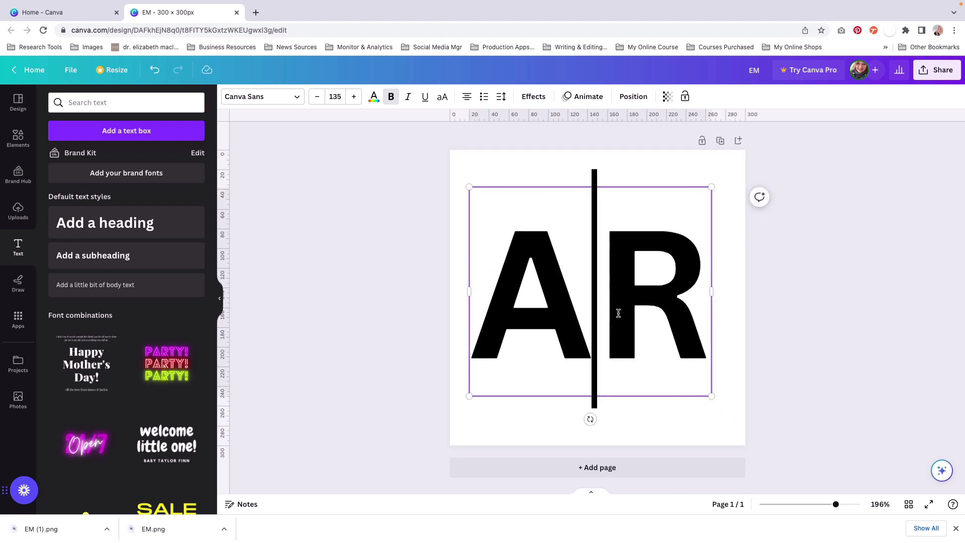
pyautogui.click(402, 315)
pyautogui.moveTo(578, 351)
pyautogui.mouseDown()
pyautogui.moveTo(591, 351)
pyautogui.moveTo(582, 356)
pyautogui.mouseUp()
# Step: Search the fonts for Display and set the AR heading's font to Kompot Display
pyautogui.click(551, 277)
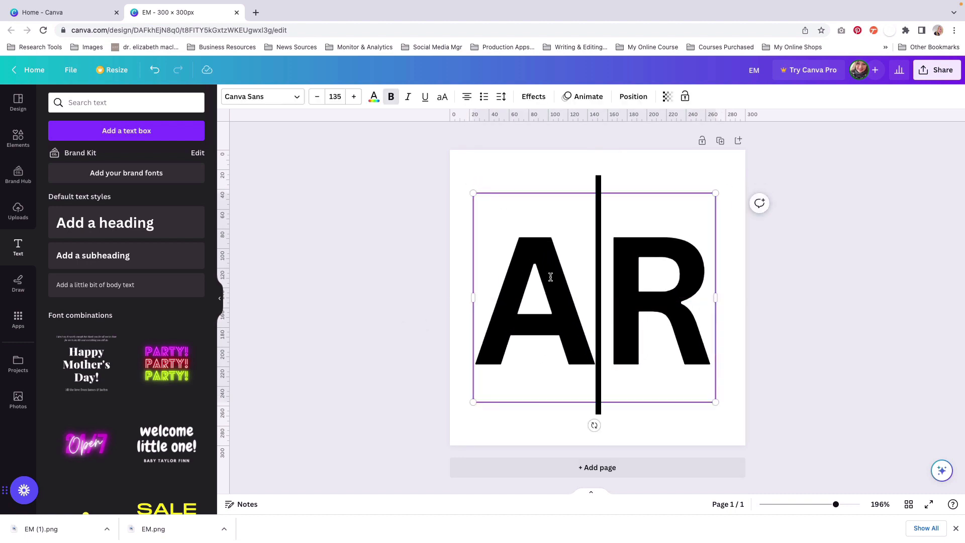
pyautogui.doubleClick(549, 276)
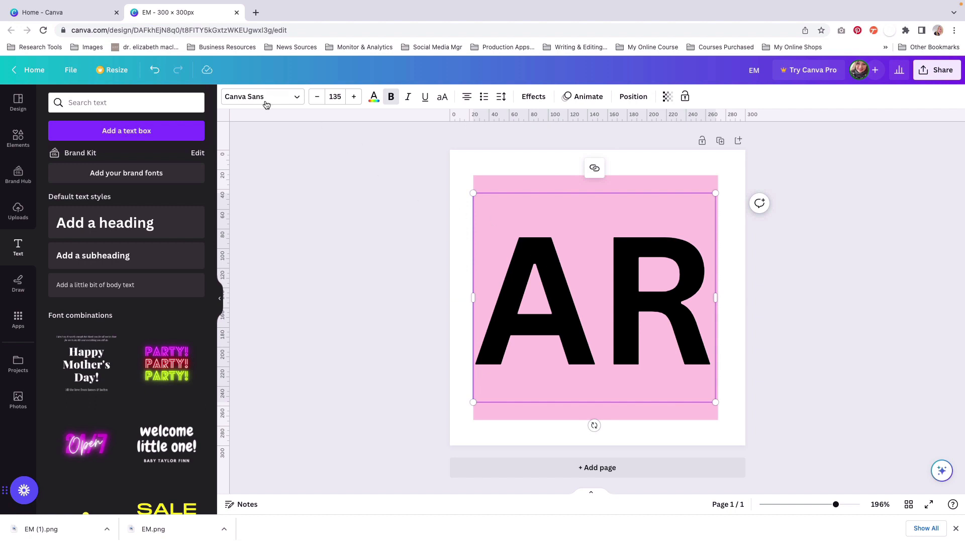
pyautogui.click(294, 98)
pyautogui.click(294, 97)
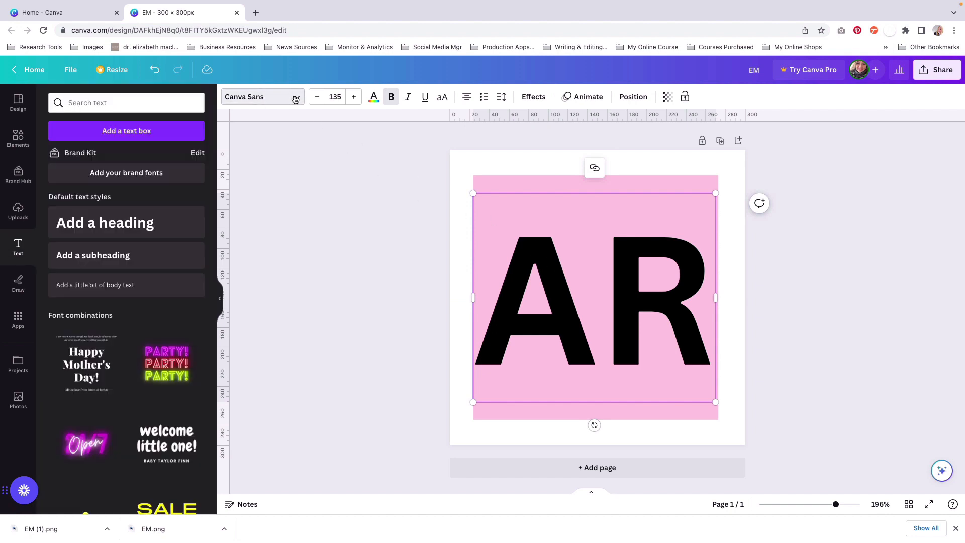
pyautogui.click(294, 97)
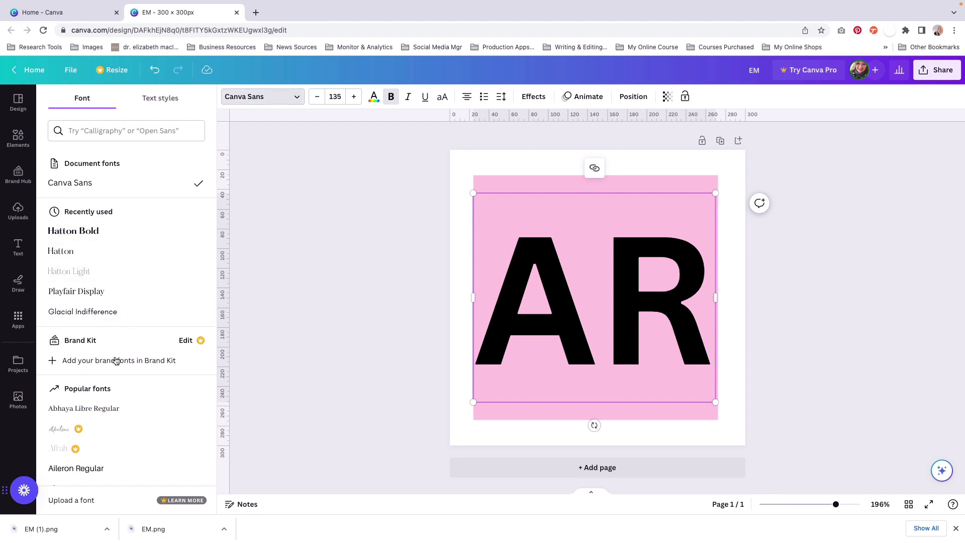
pyautogui.scroll(-5, 121, 405)
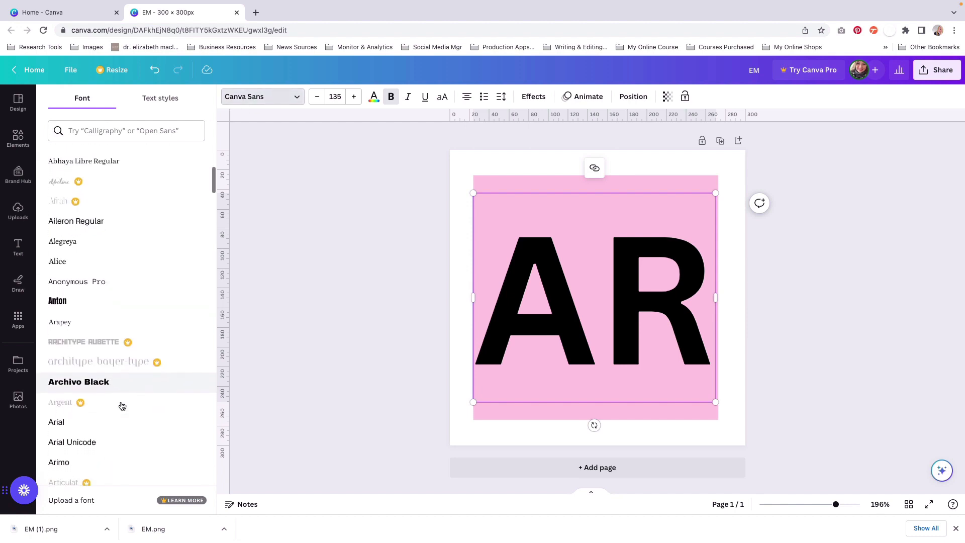
pyautogui.scroll(5, 121, 405)
pyautogui.click(77, 128)
pyautogui.write('Display')
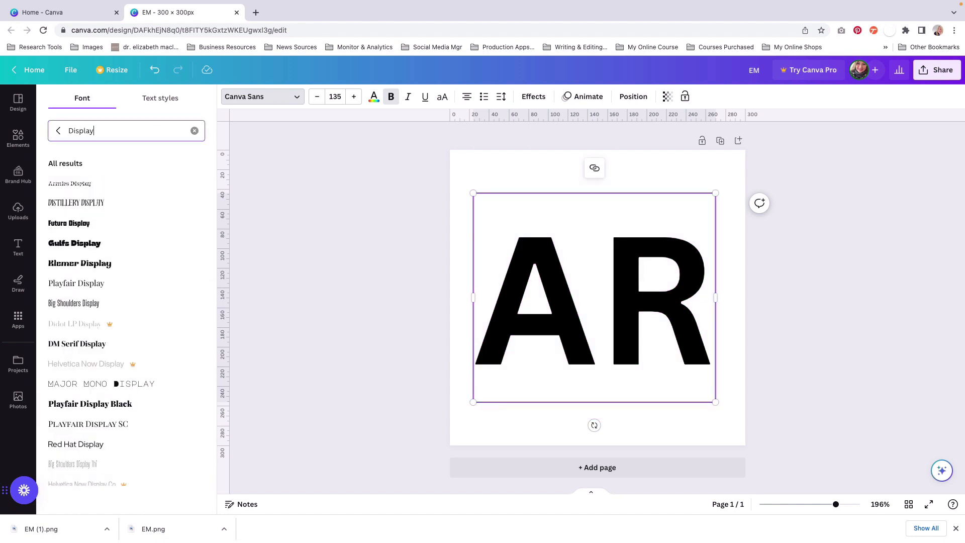
pyautogui.scroll(-3, 65, 297)
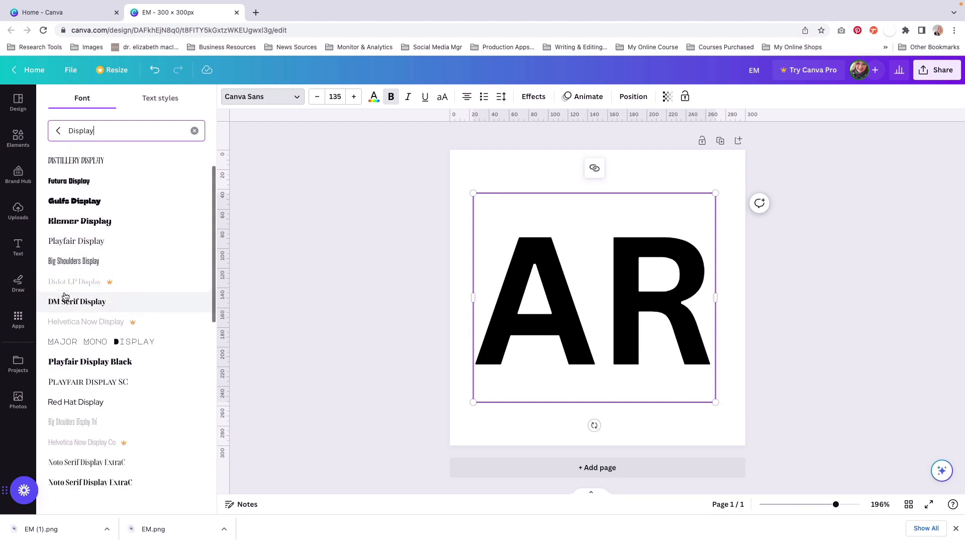
pyautogui.scroll(-5, 81, 347)
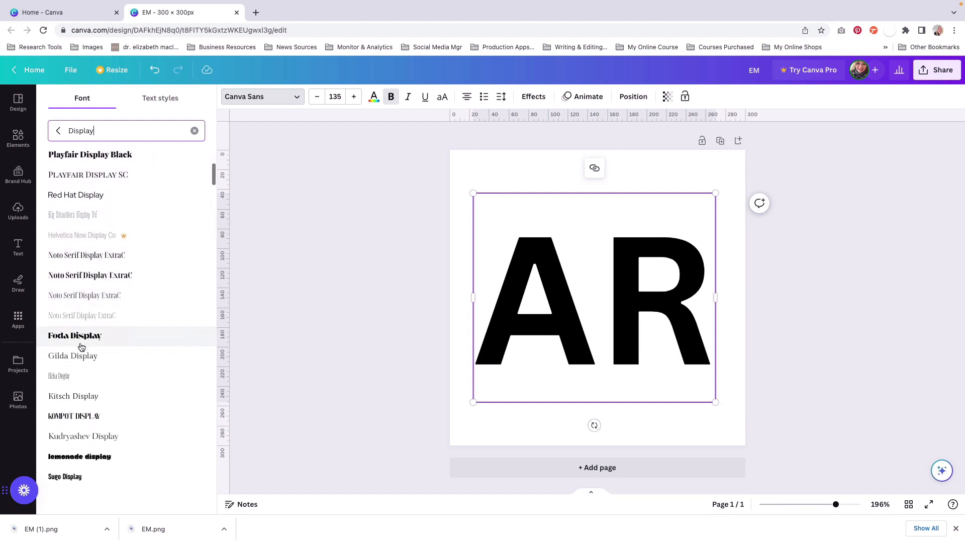
pyautogui.scroll(-1, 95, 366)
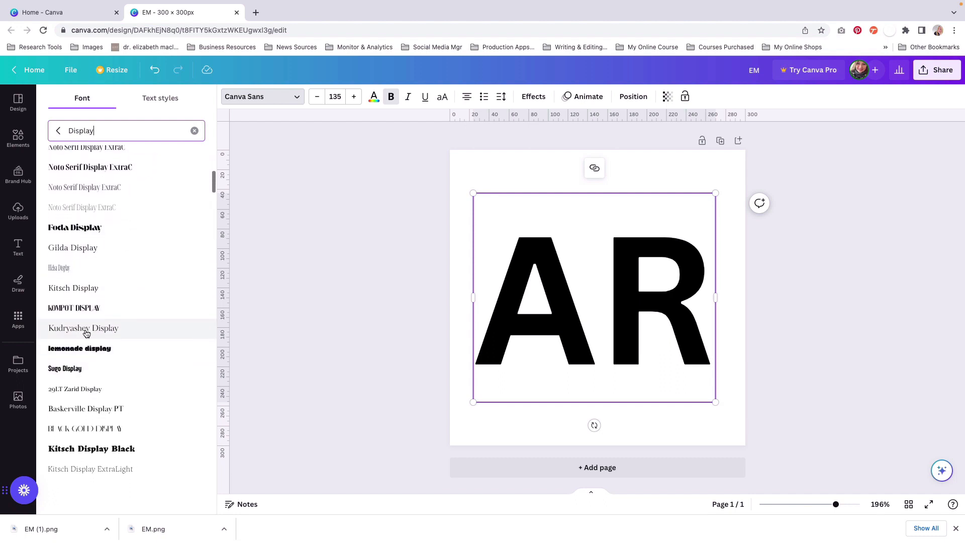
pyautogui.click(82, 309)
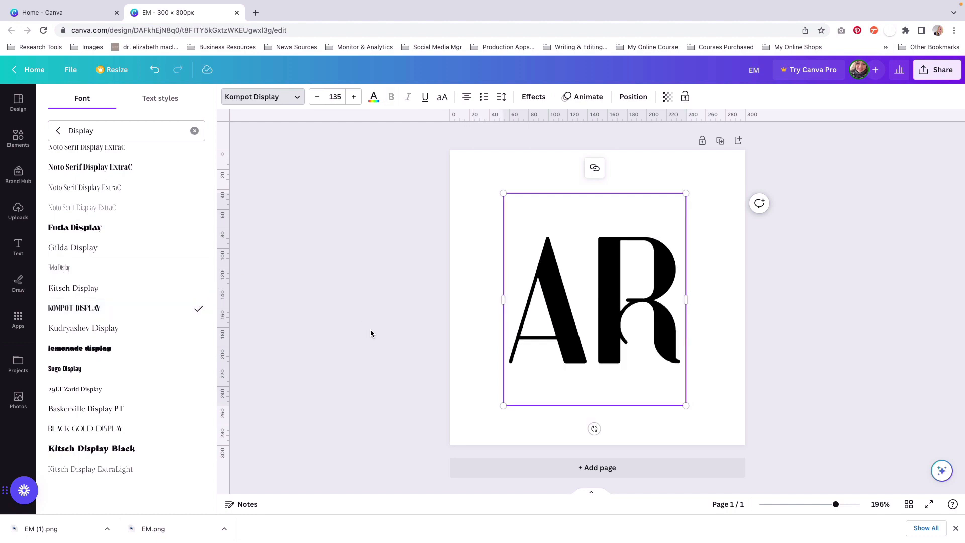
# Step: Enlarge the AR heading to font size 178 and shift it so the letters sit near the page's centre
pyautogui.moveTo(502, 192); pyautogui.dragTo(479, 165)
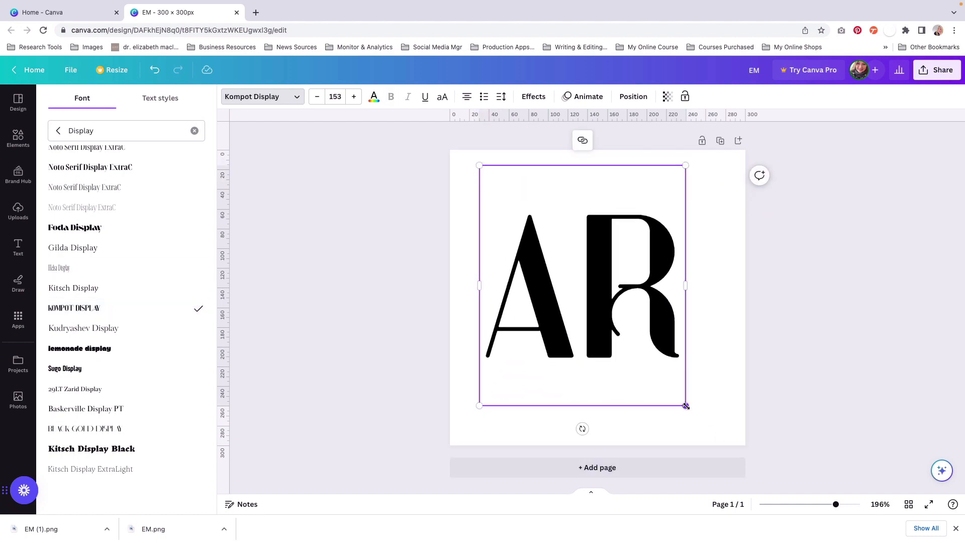
pyautogui.moveTo(685, 405); pyautogui.dragTo(720, 447)
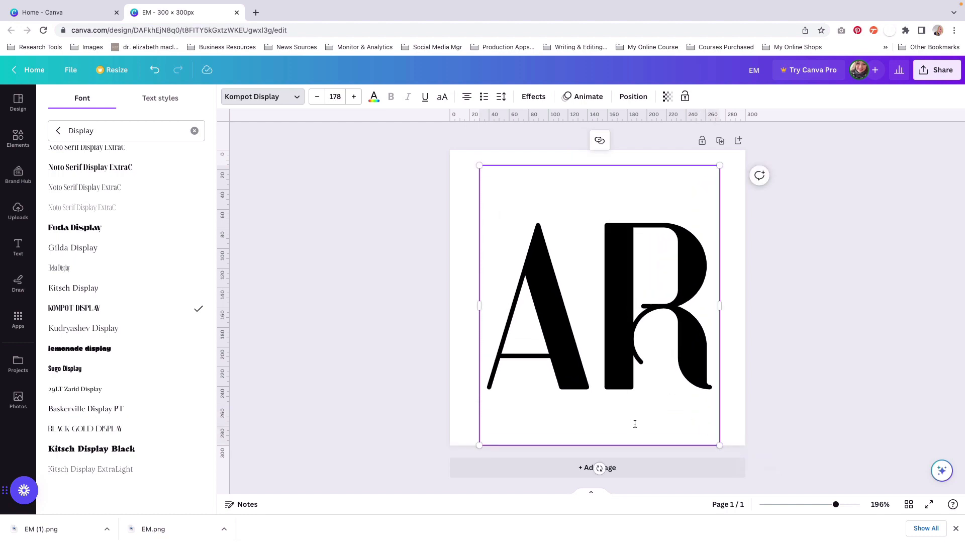
pyautogui.click(763, 396)
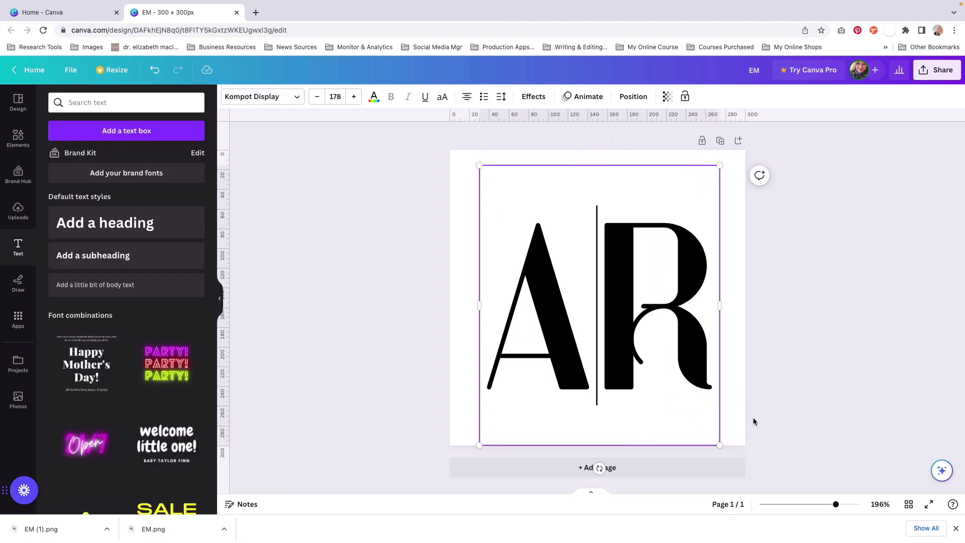
pyautogui.moveTo(638, 395); pyautogui.dragTo(620, 388)
pyautogui.click(790, 362)
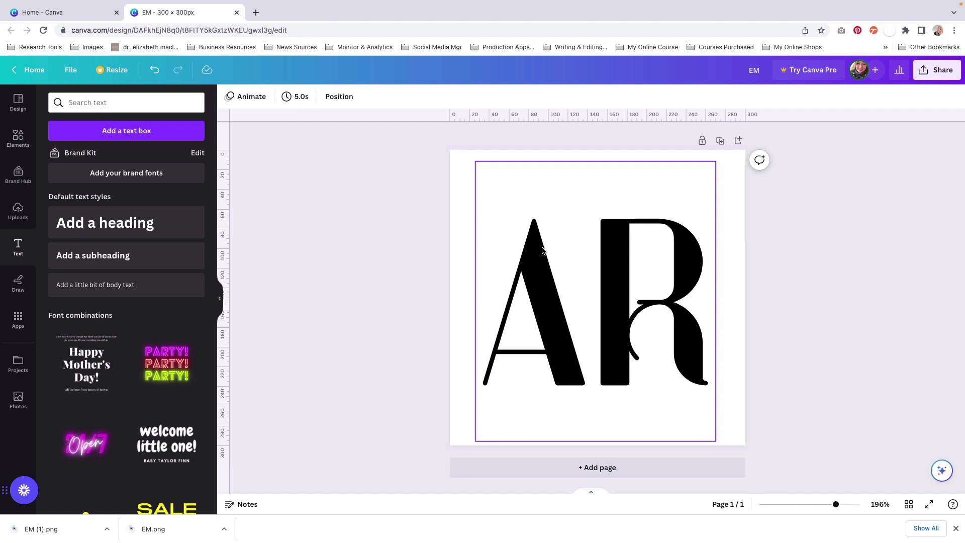
# Step: Set the AR heading's text colour to the custom hex value #F14902
pyautogui.click(582, 283)
pyautogui.click(581, 283)
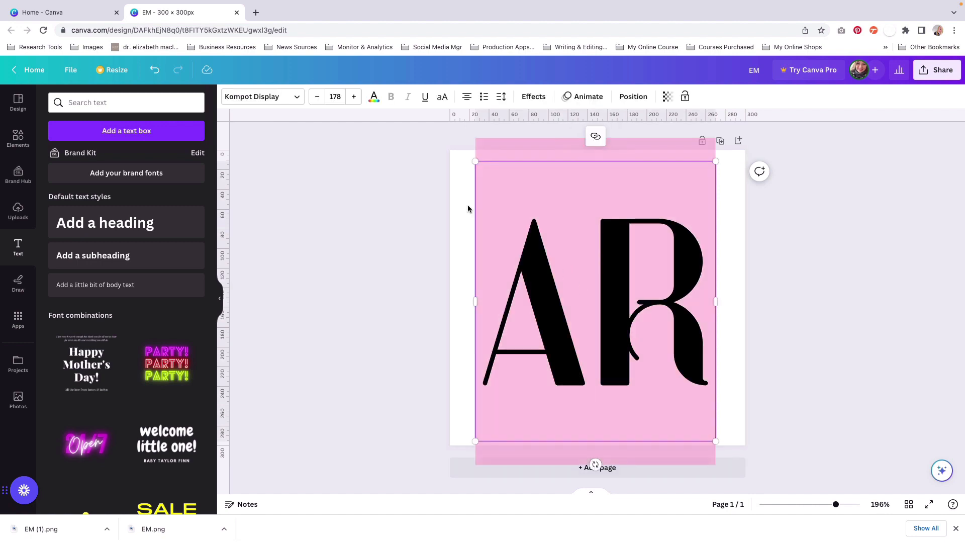
pyautogui.click(374, 96)
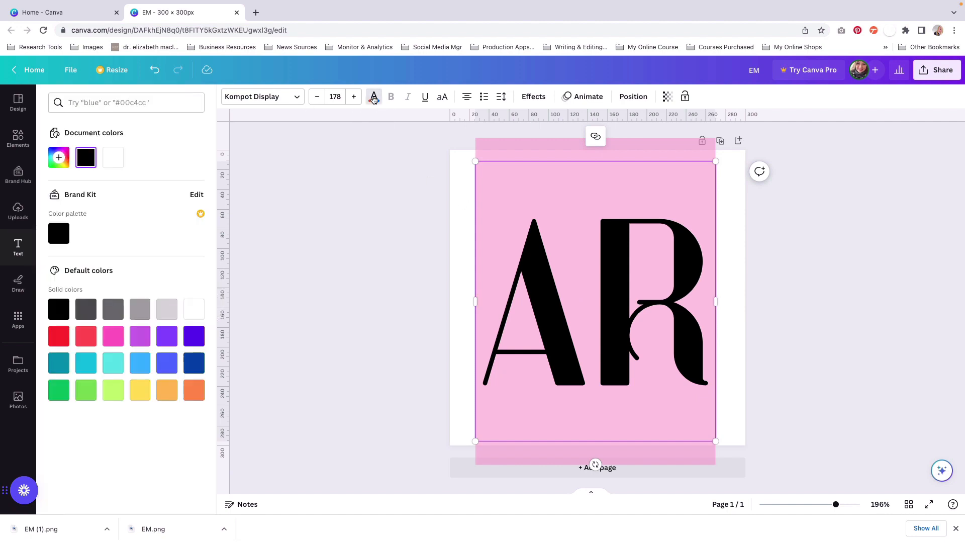
pyautogui.click(59, 160)
pyautogui.click(136, 260)
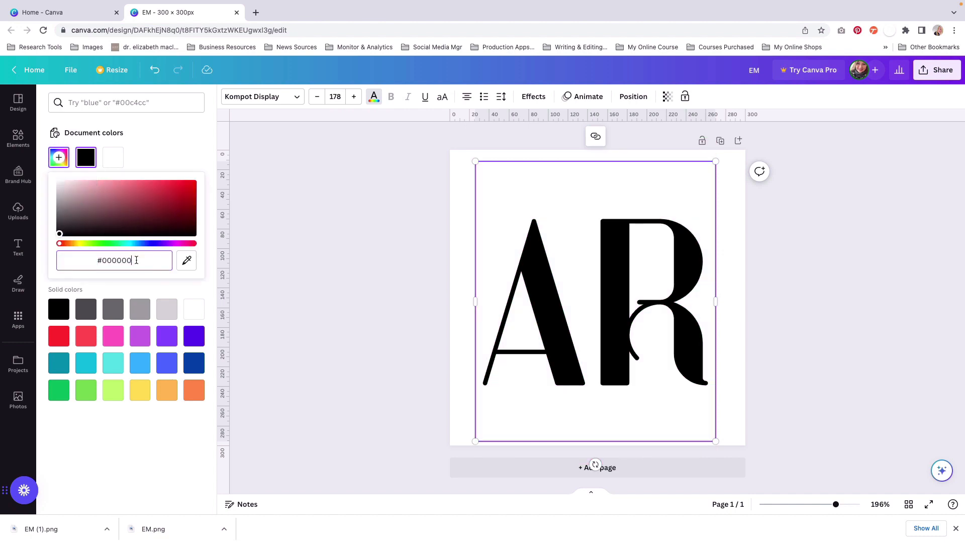
pyautogui.tripleClick(136, 260)
pyautogui.write('#F14902')
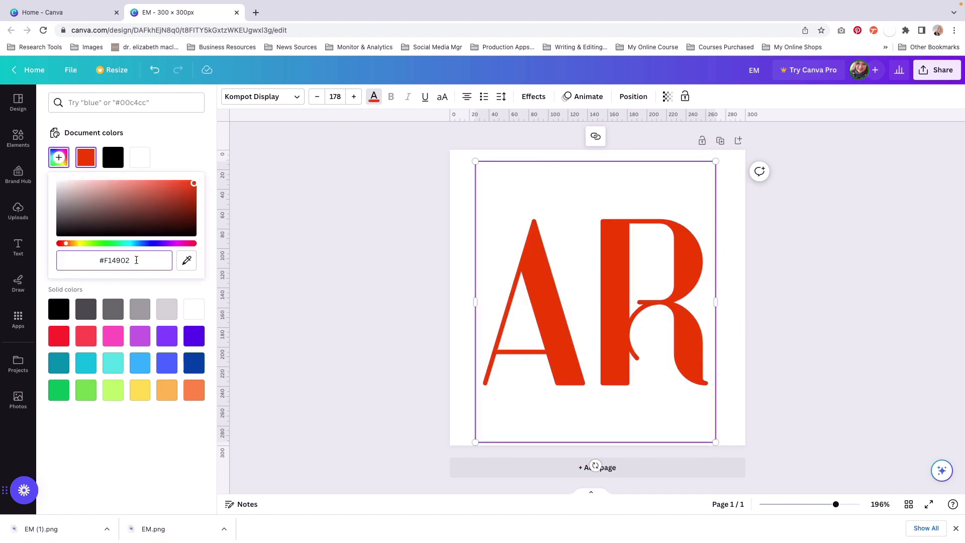
pyautogui.press('Escape')
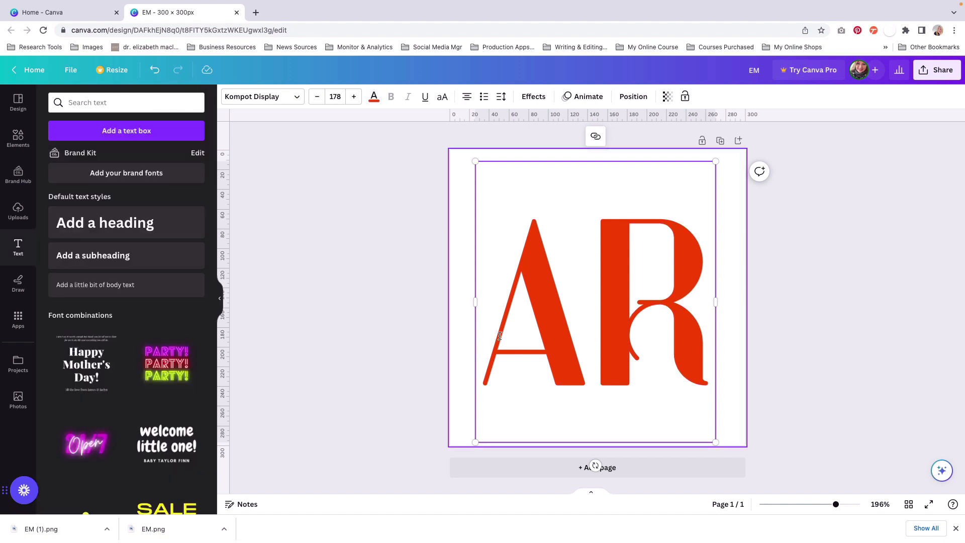
# Step: Change the AR heading's text colour to white
pyautogui.doubleClick(566, 261)
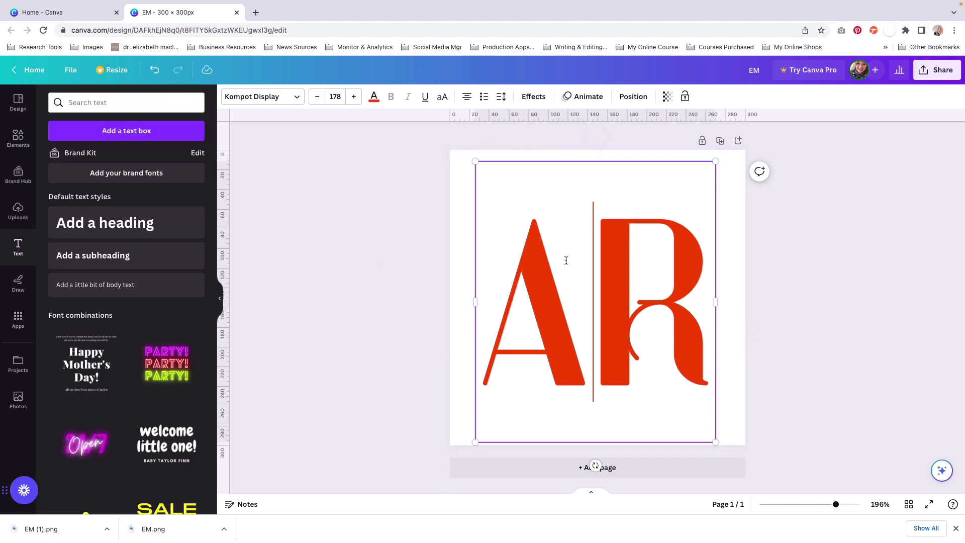
pyautogui.click(374, 102)
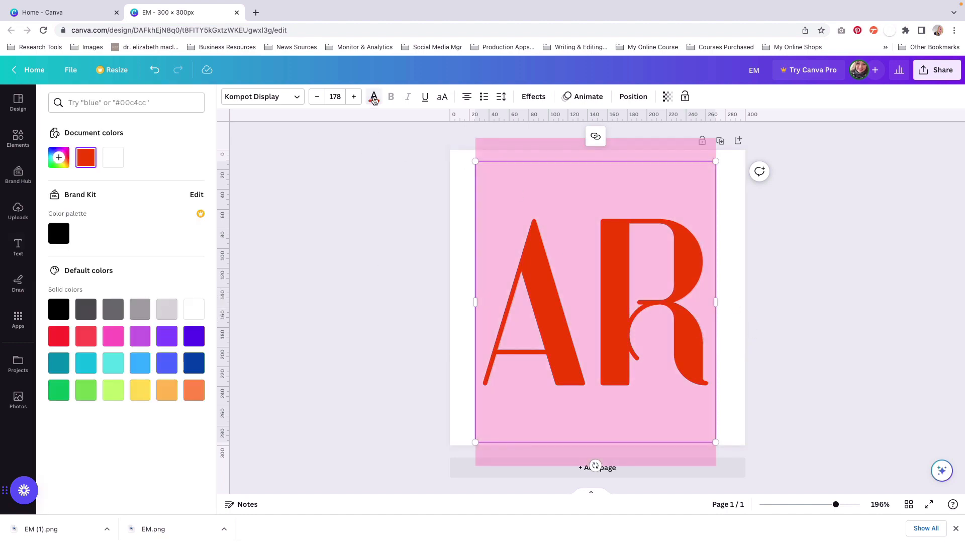
pyautogui.click(115, 160)
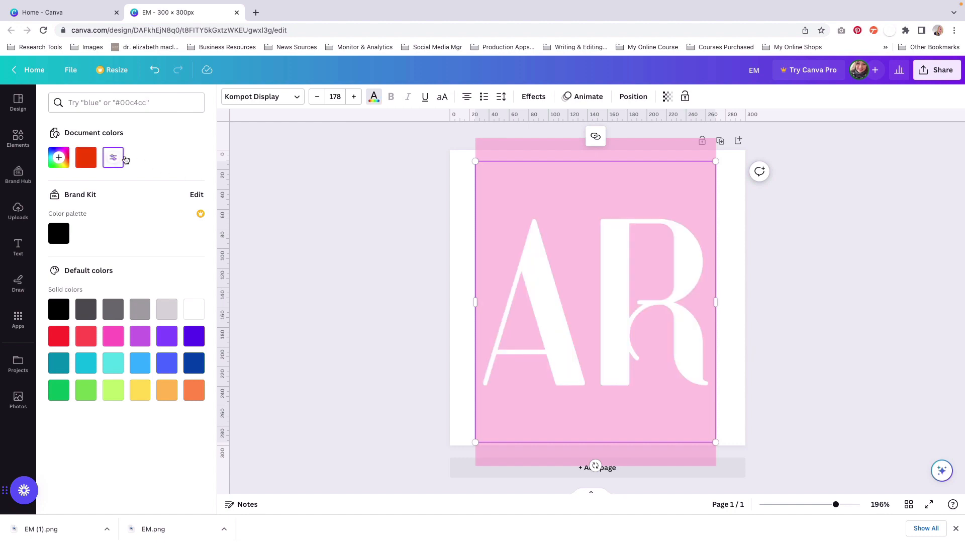
# Step: Fill the page background with the custom solid colour #F14902
pyautogui.click(461, 215)
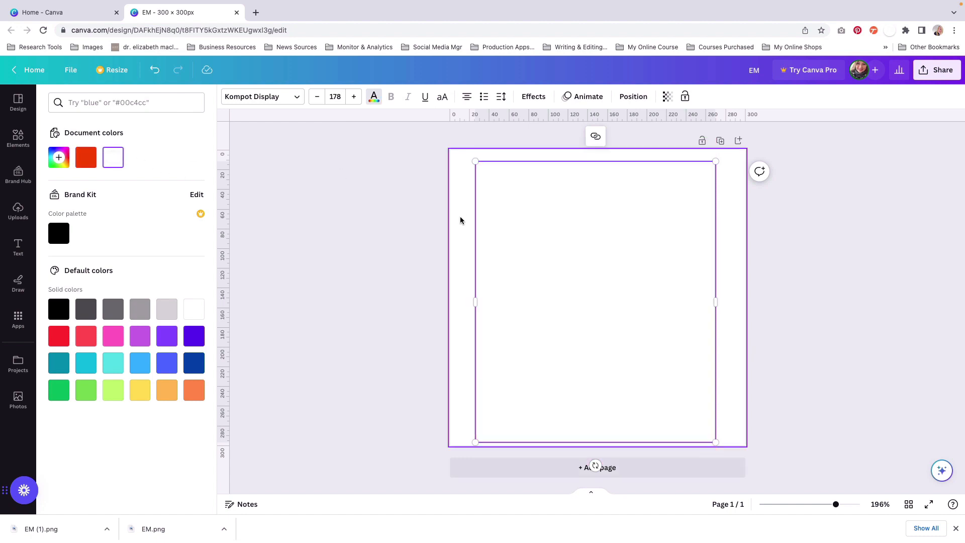
pyautogui.click(228, 99)
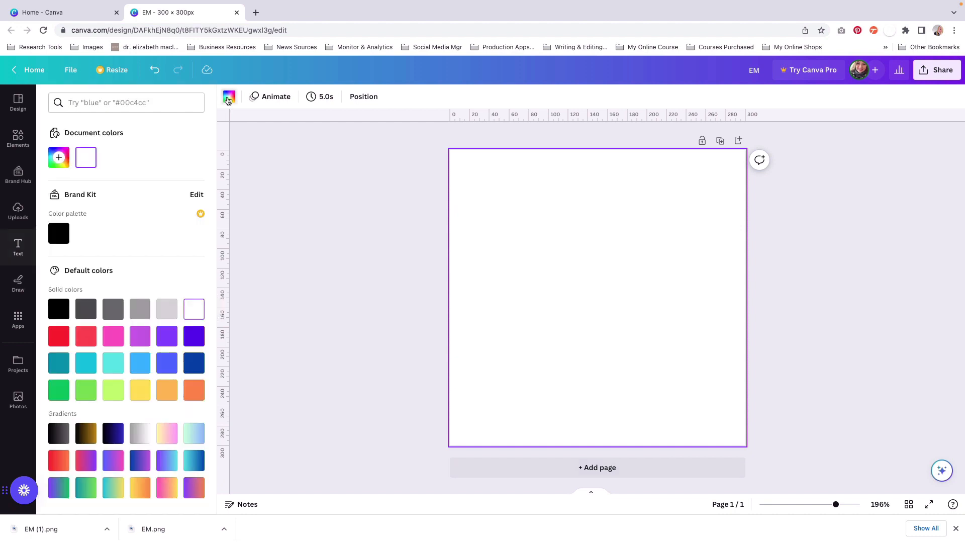
pyautogui.click(59, 158)
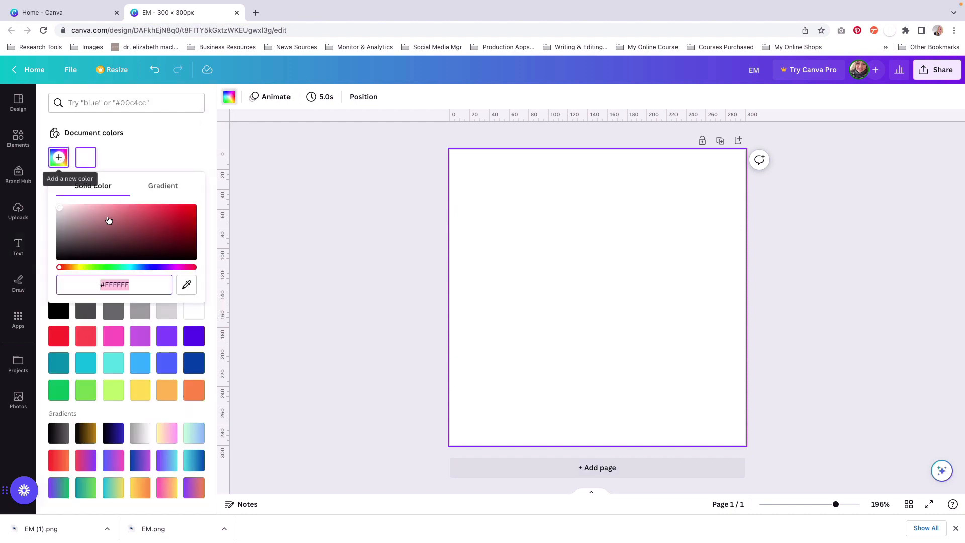
pyautogui.write('#F14902')
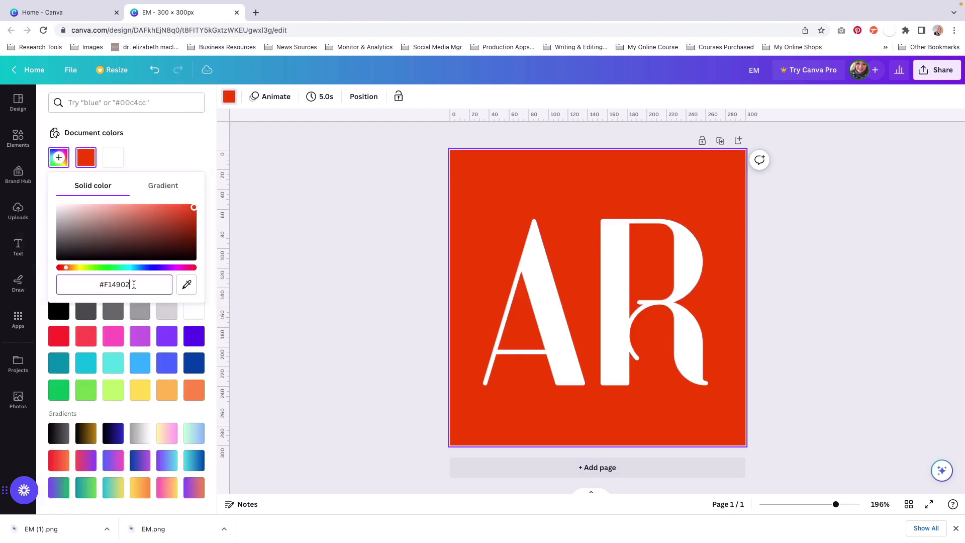
pyautogui.click(337, 271)
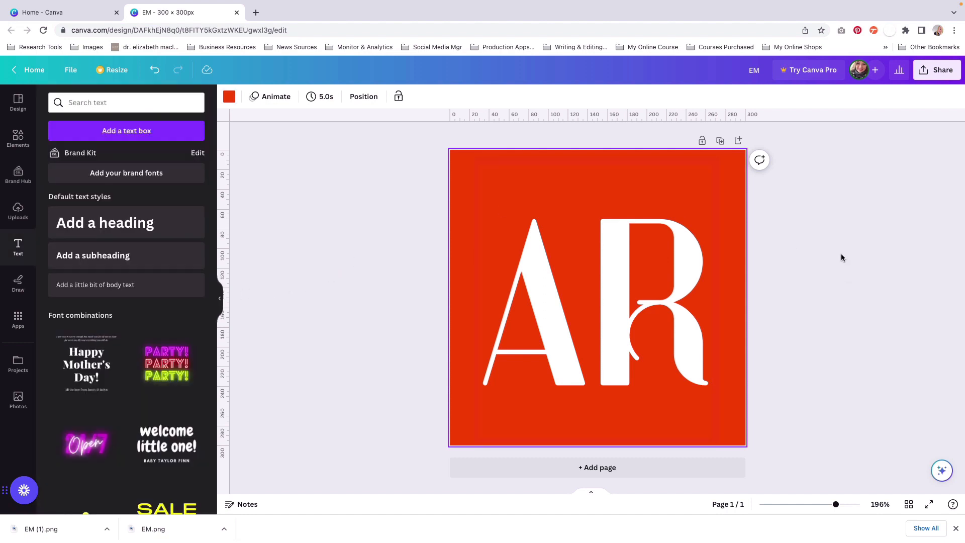
pyautogui.click(828, 245)
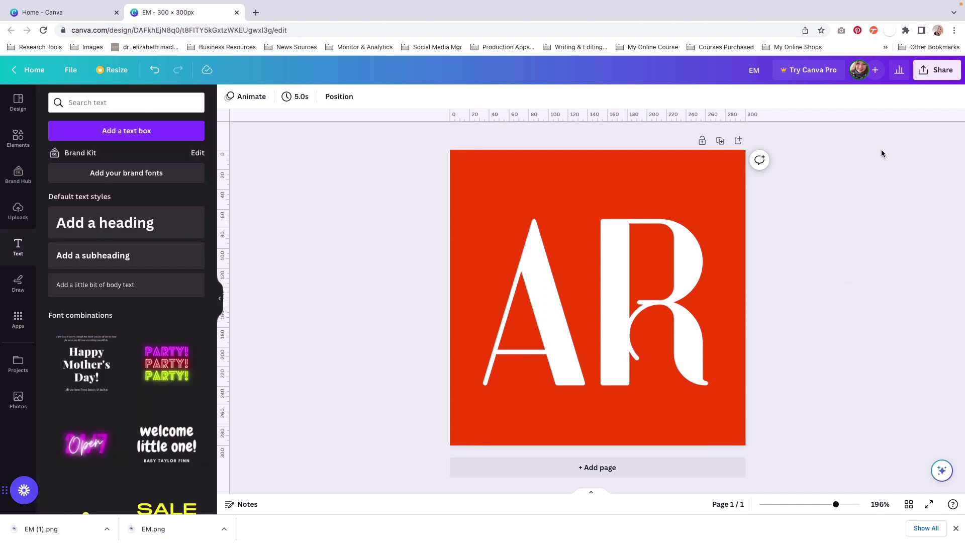
# Step: Download the AR design as a PNG at 300 × 300 px
pyautogui.click(924, 73)
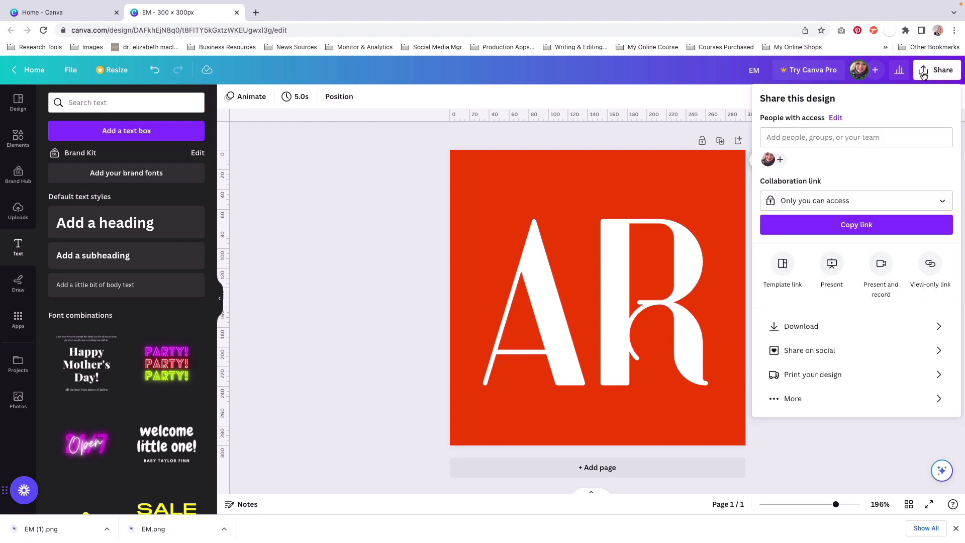
pyautogui.click(792, 326)
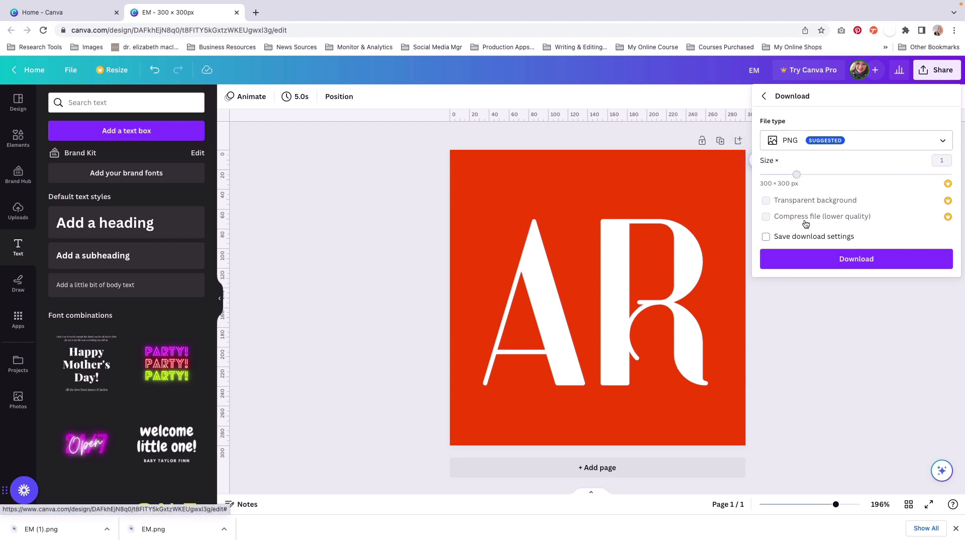
pyautogui.click(854, 262)
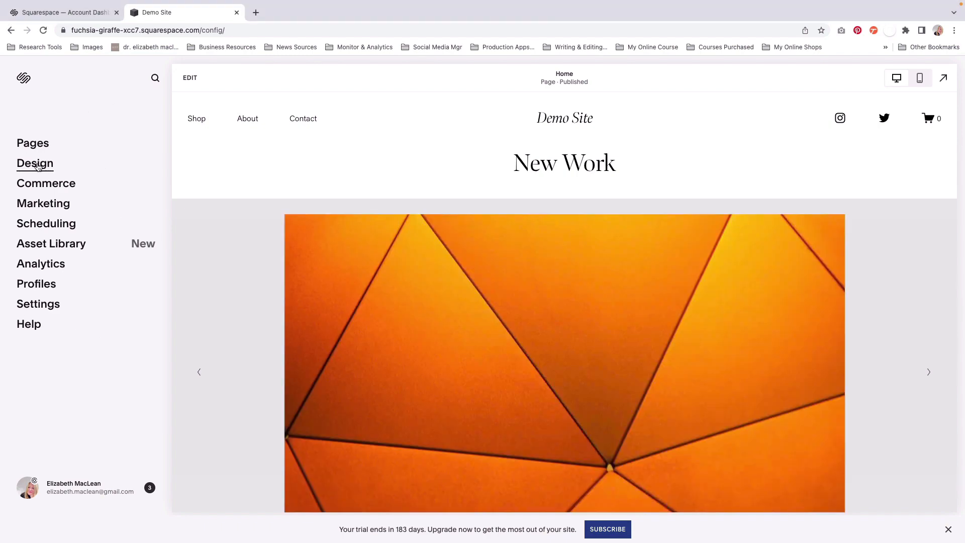
# Step: Upload EM (2).png from the Downloads folder as the site's browser icon in the Design settings and save the change
pyautogui.click(46, 166)
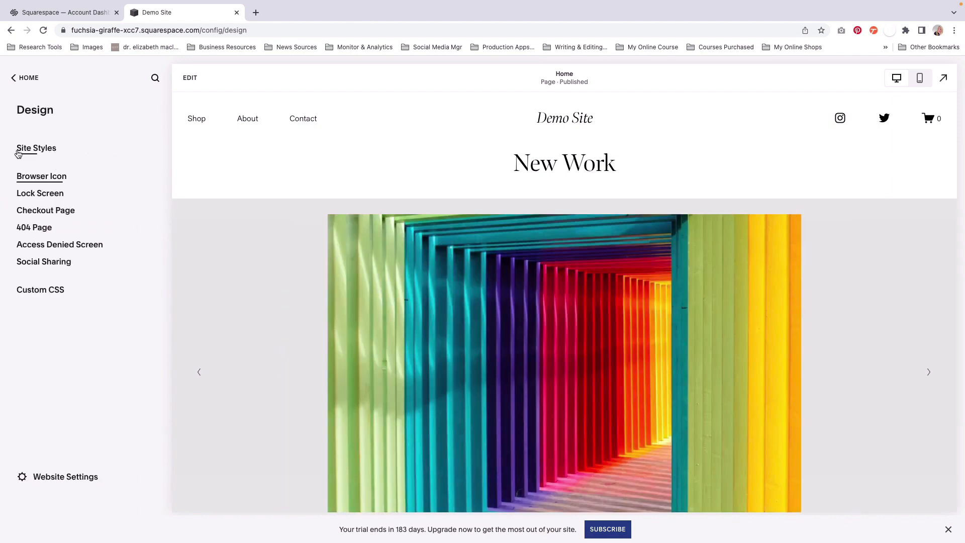
pyautogui.click(59, 180)
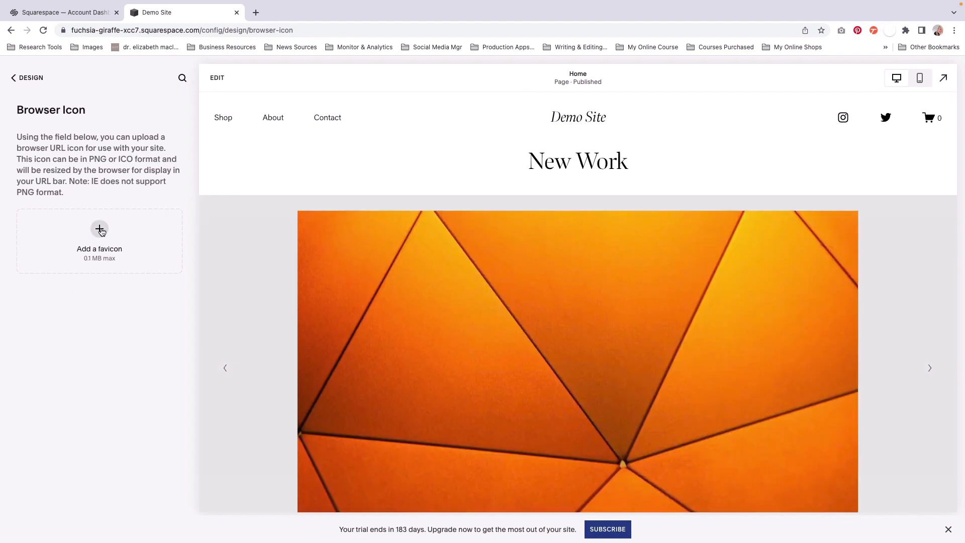
pyautogui.click(101, 229)
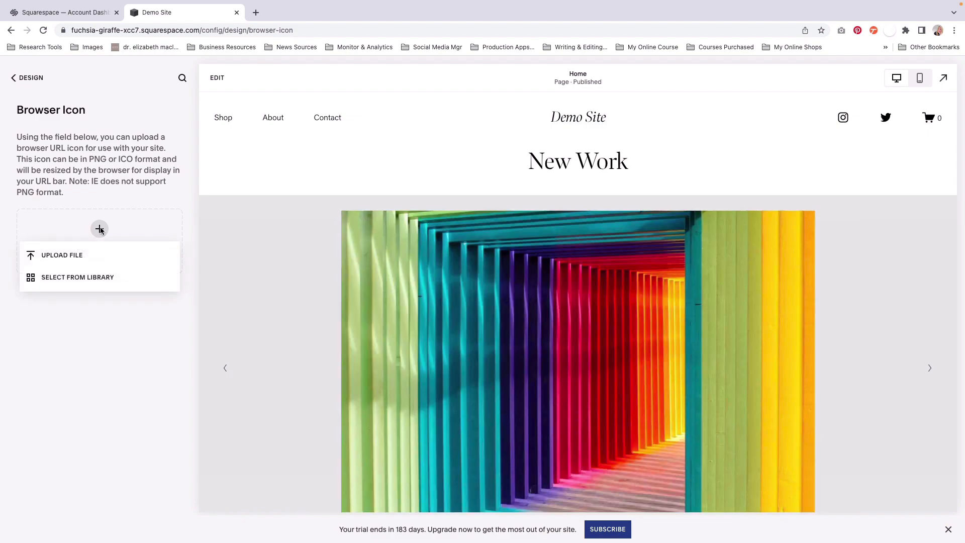
pyautogui.click(60, 256)
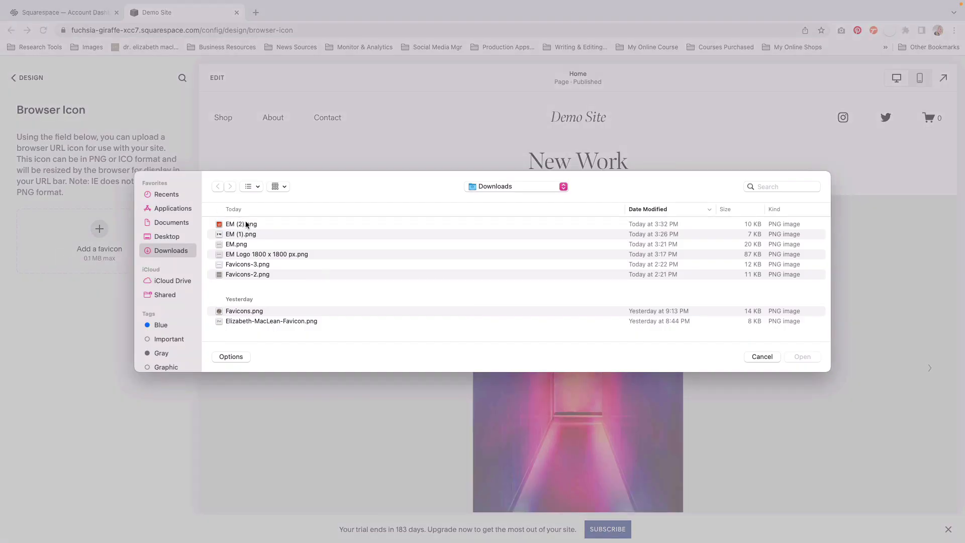
pyautogui.click(247, 225)
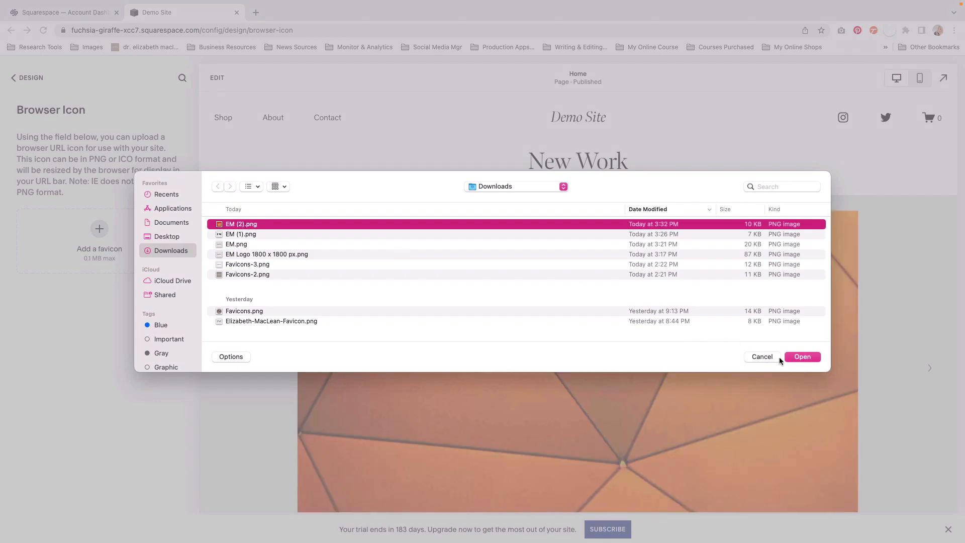
pyautogui.click(803, 357)
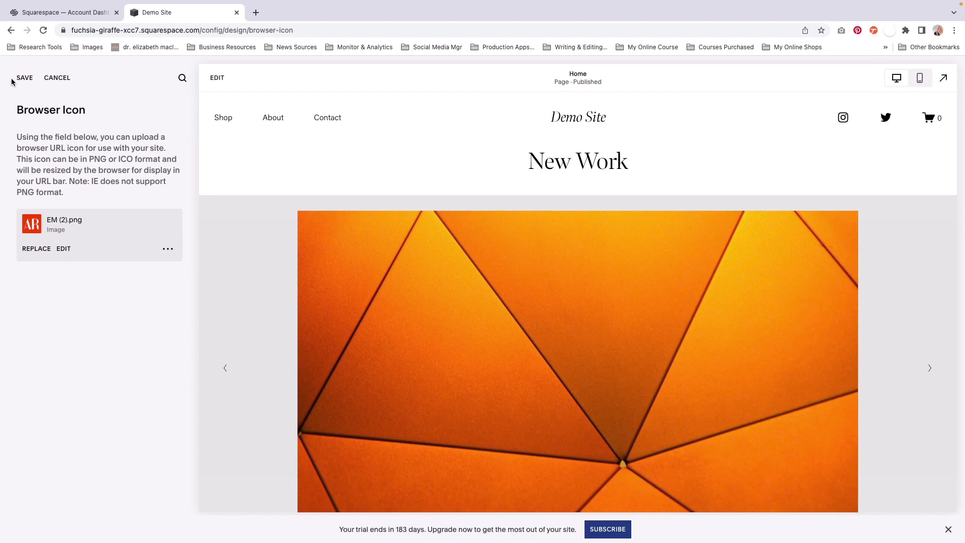
pyautogui.click(25, 78)
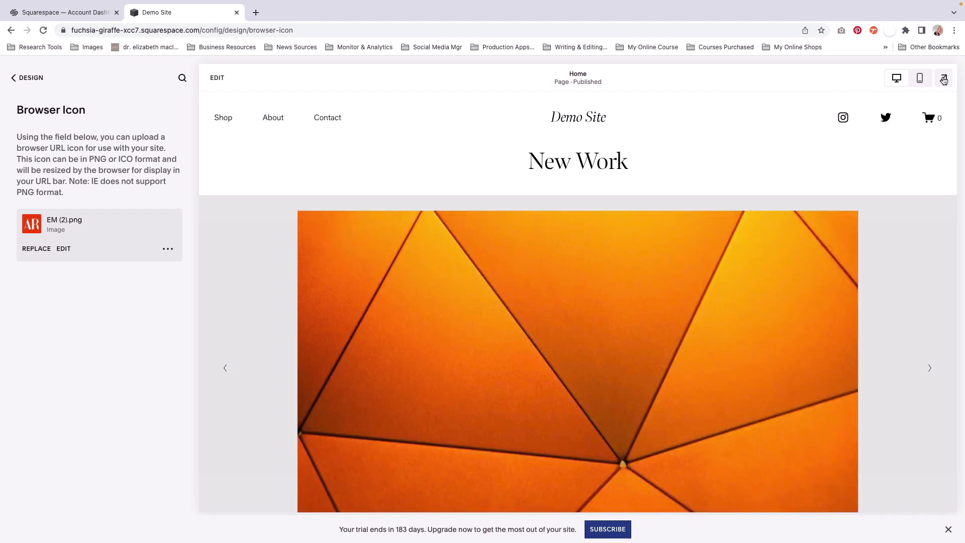
# Step: Preview the site full screen and reload it to check the favicon on the browser tab, and return to the site editor
pyautogui.click(944, 79)
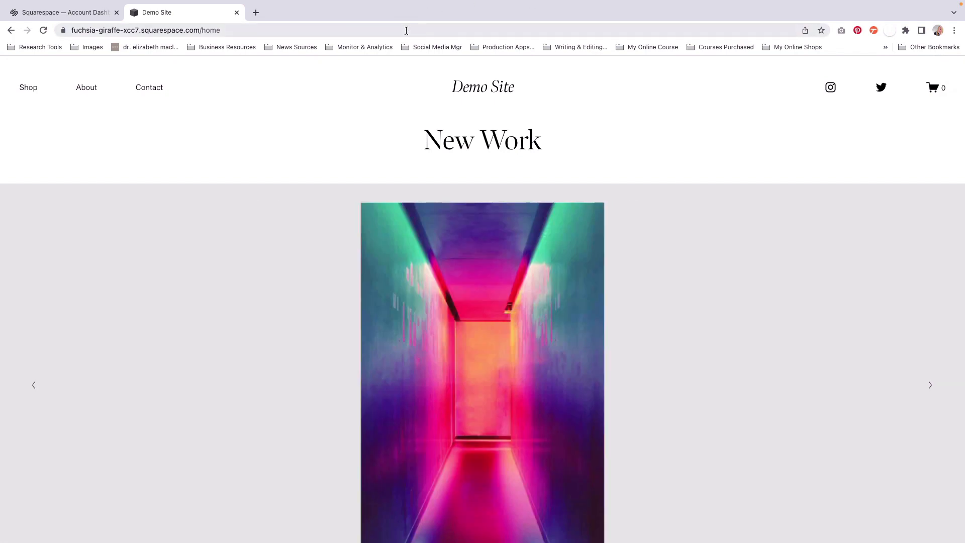
pyautogui.click(406, 30)
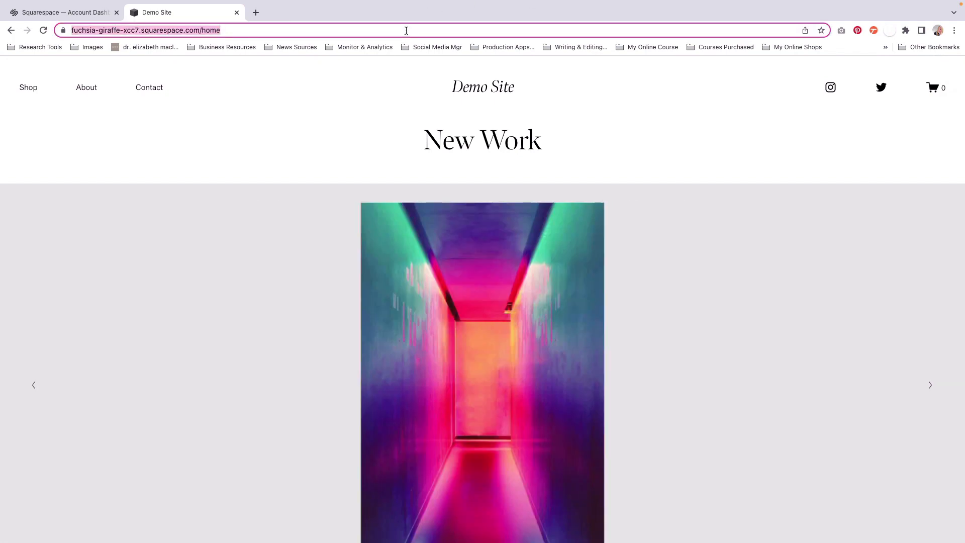
pyautogui.press('Return')
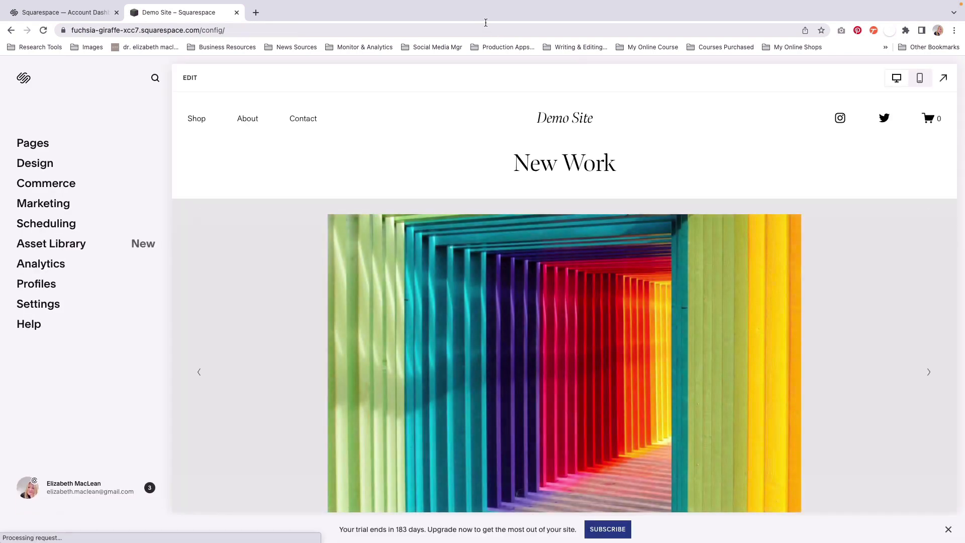
pyautogui.click(944, 76)
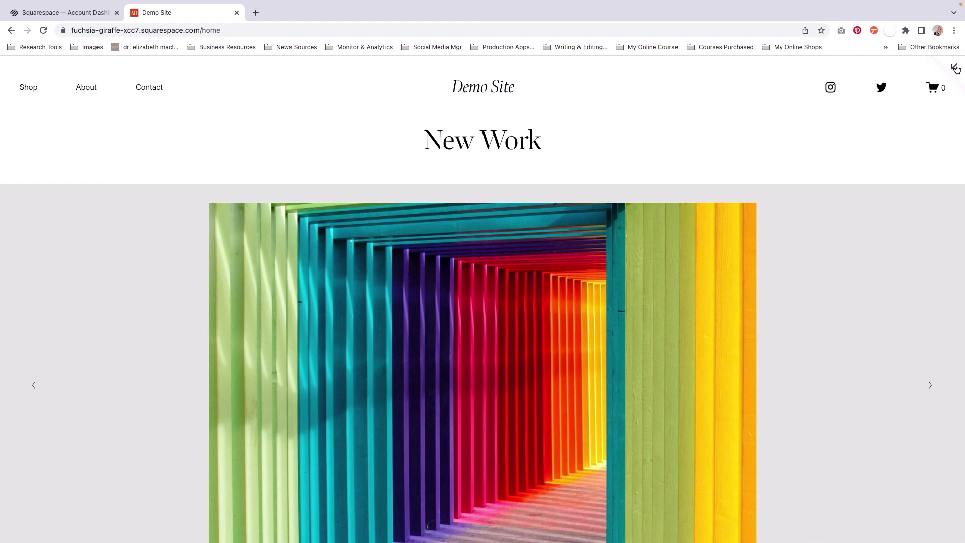
pyautogui.click(956, 68)
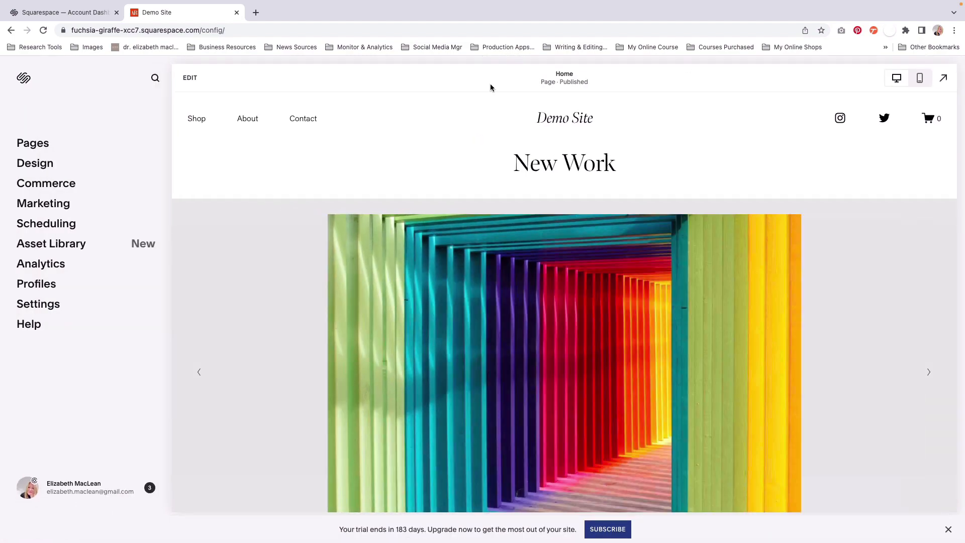
# Step: Open the site's Browser Icon settings in the Design section
pyautogui.click(41, 165)
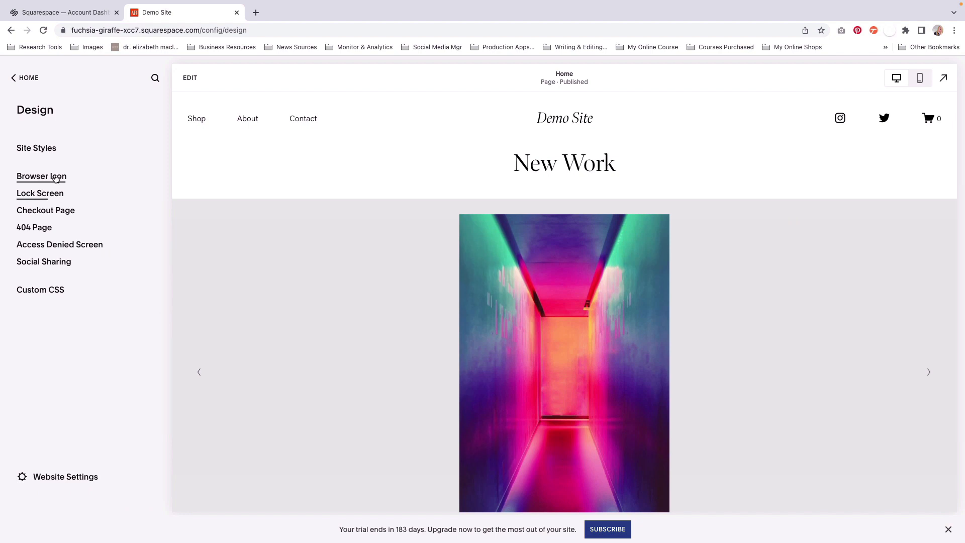
pyautogui.click(49, 177)
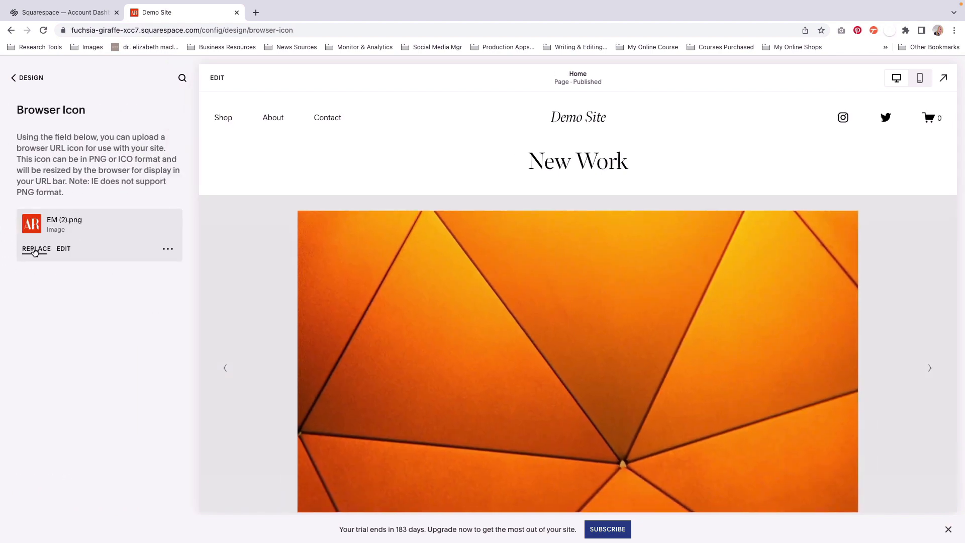